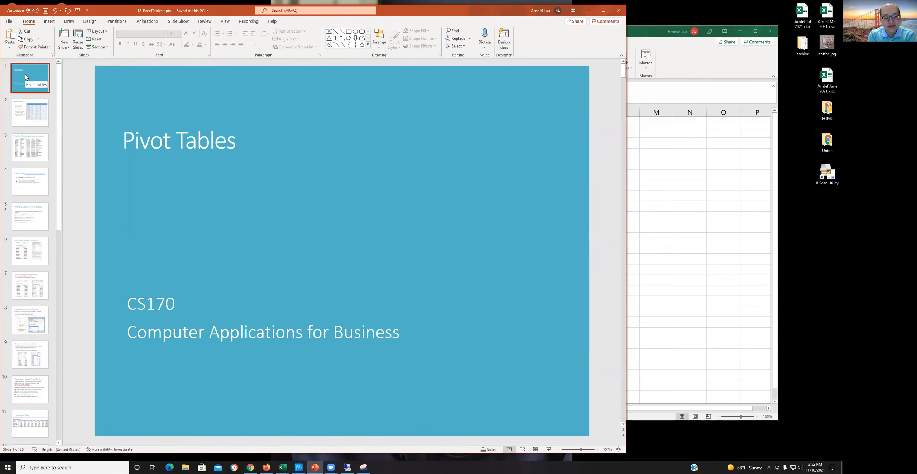
Look through the slide deck as far as the Data Validation tool slide, ending on the Prepare the Data slide
{"action": "left_click", "coordinate": [44, 104]}
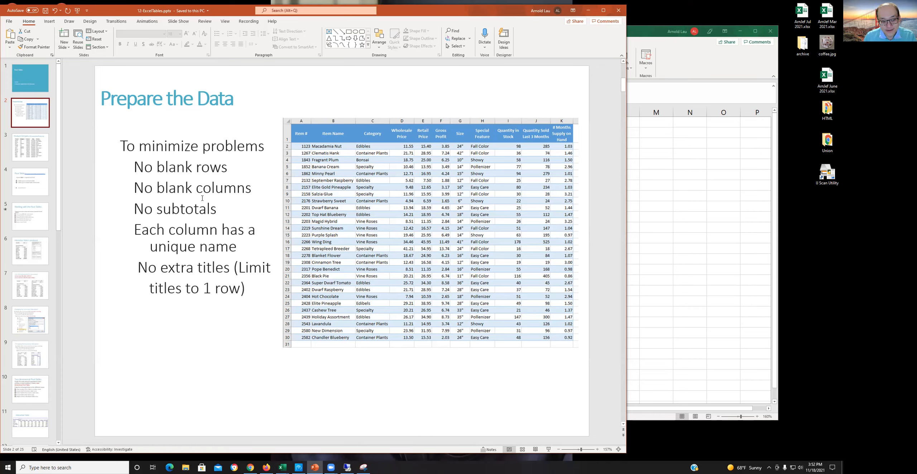
{"action": "scroll", "coordinate": [31, 328], "scroll_direction": "down", "scroll_amount": 6}
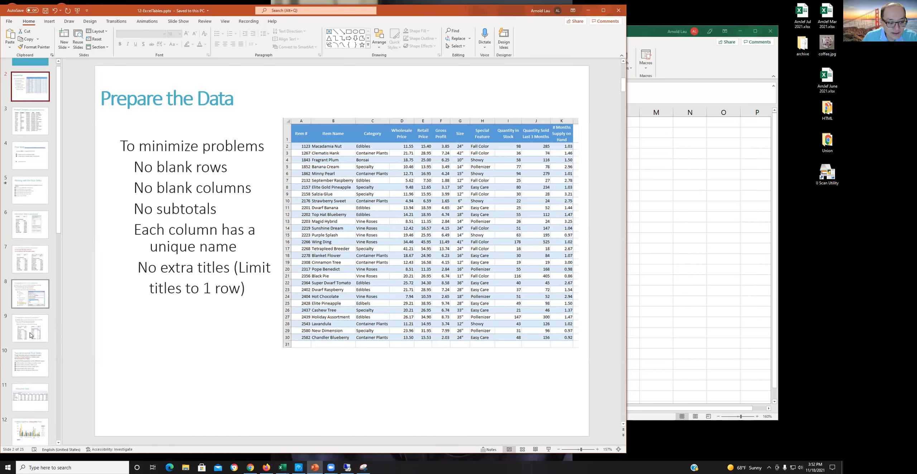
{"action": "scroll", "coordinate": [31, 329], "scroll_direction": "down", "scroll_amount": 3}
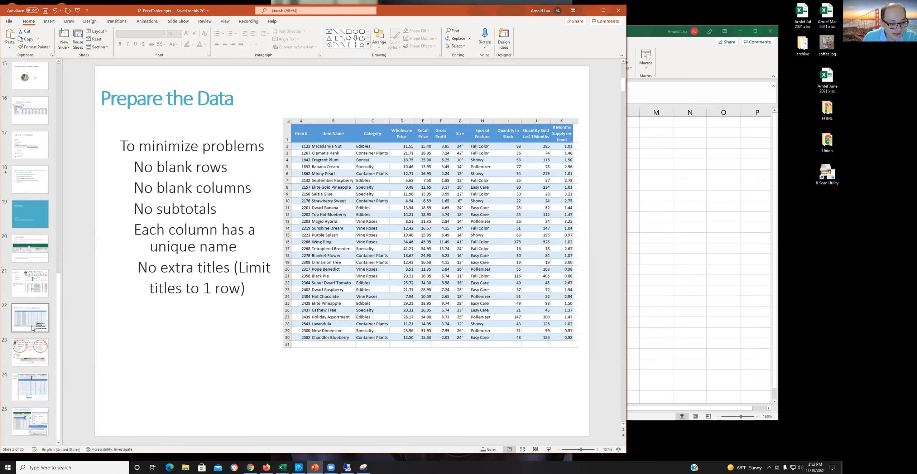
{"action": "left_click", "coordinate": [39, 421]}
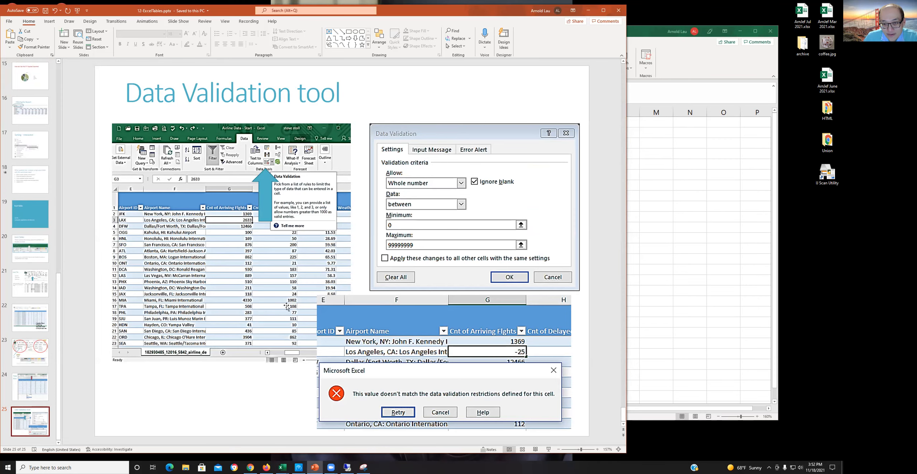
{"action": "scroll", "coordinate": [191, 272], "scroll_direction": "up", "scroll_amount": 7}
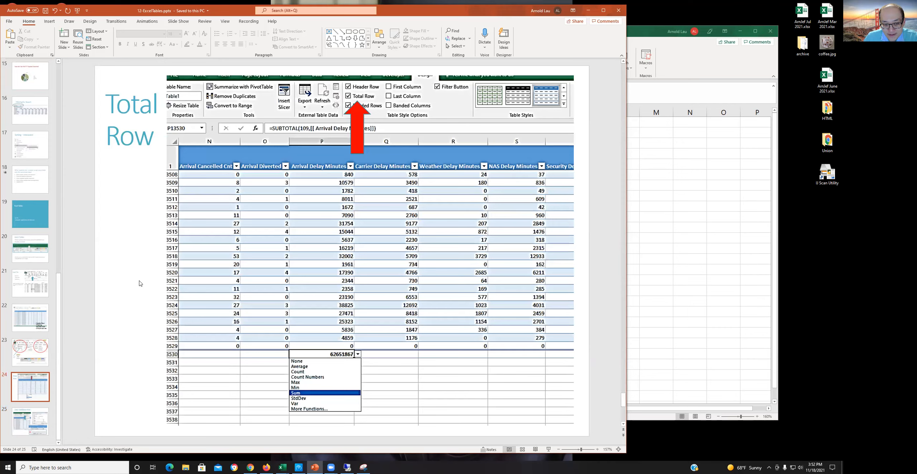
{"action": "scroll", "coordinate": [28, 143], "scroll_direction": "up", "scroll_amount": 10}
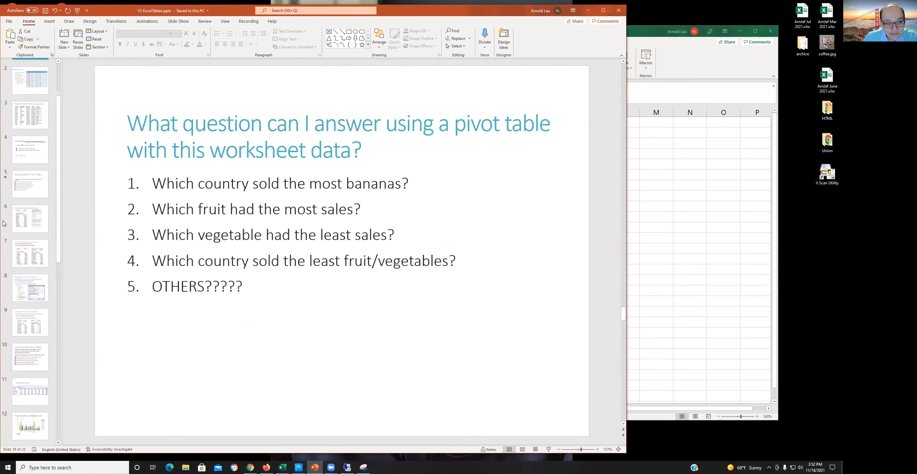
{"action": "left_click", "coordinate": [28, 113]}
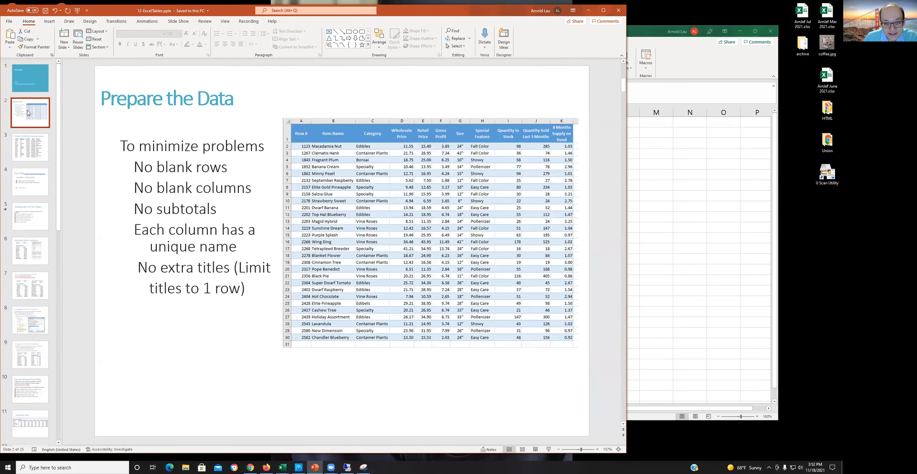
{"action": "scroll", "coordinate": [28, 113], "scroll_direction": "down", "scroll_amount": 1}
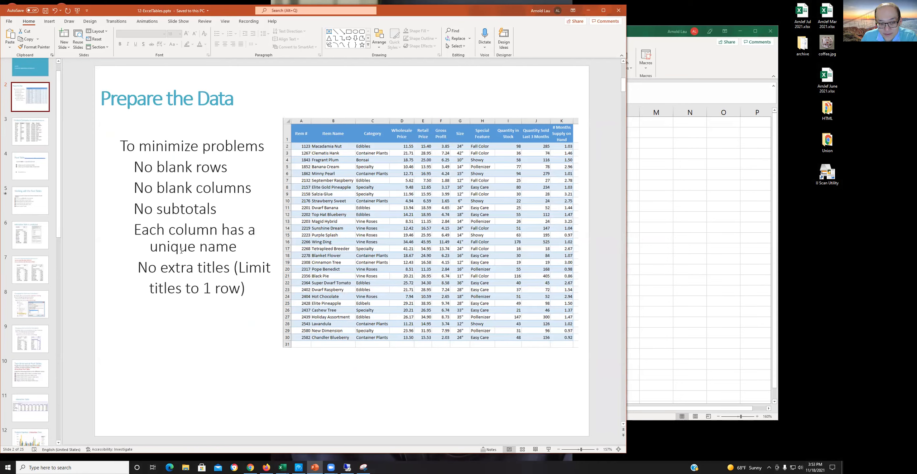
Highlight the guidelines about unique column names and no extra titles on the Prepare the Data slide to review them
{"action": "left_click_drag", "start_coordinate": [142, 234], "coordinate": [244, 252]}
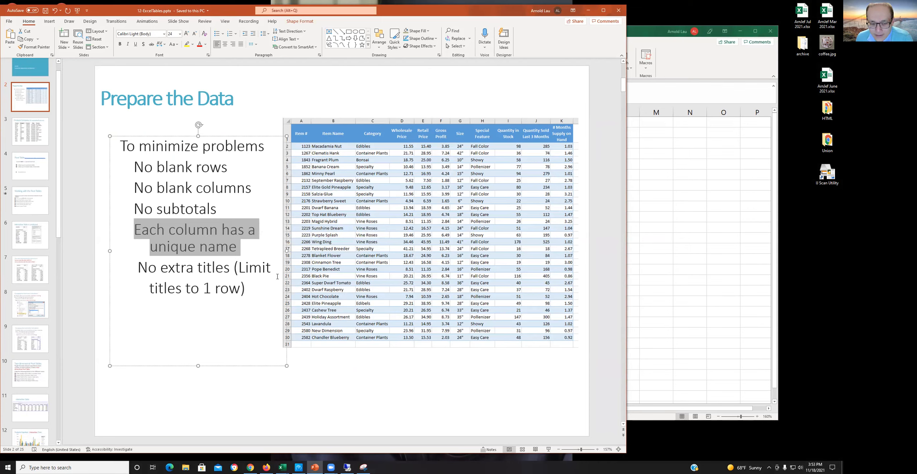
{"action": "left_click", "coordinate": [183, 234]}
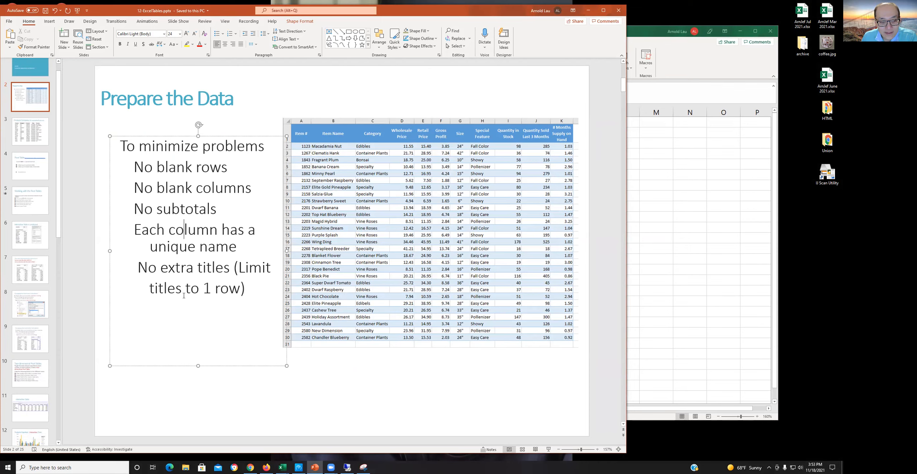
{"action": "left_click_drag", "start_coordinate": [142, 269], "coordinate": [238, 287]}
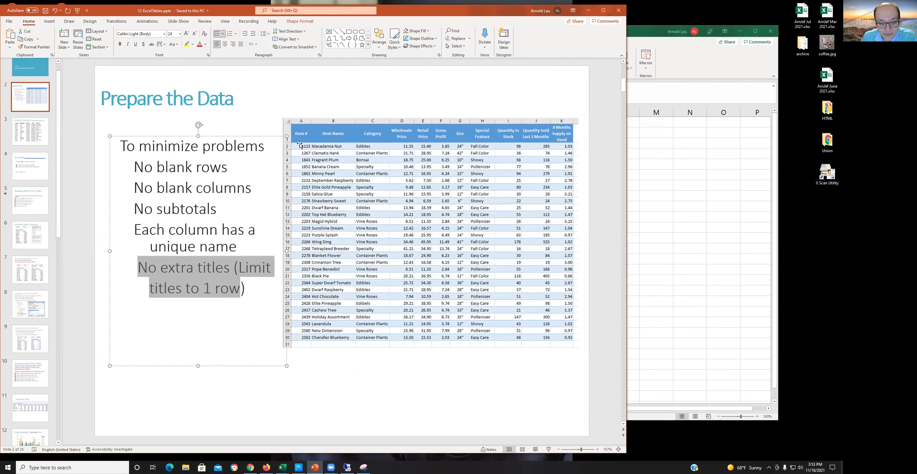
{"action": "left_click", "coordinate": [190, 313]}
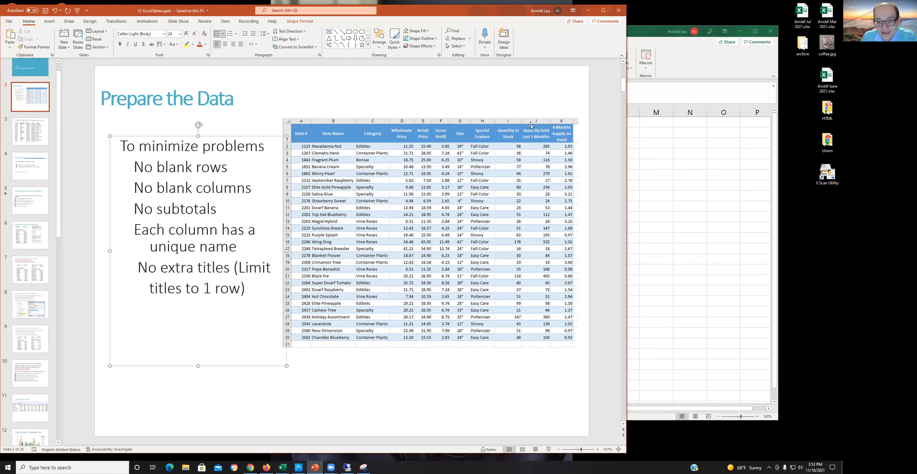
Show the Produce Company slide and switch to the Excel workbook, placing its window beside the slide's sample table
{"action": "left_click", "coordinate": [37, 139]}
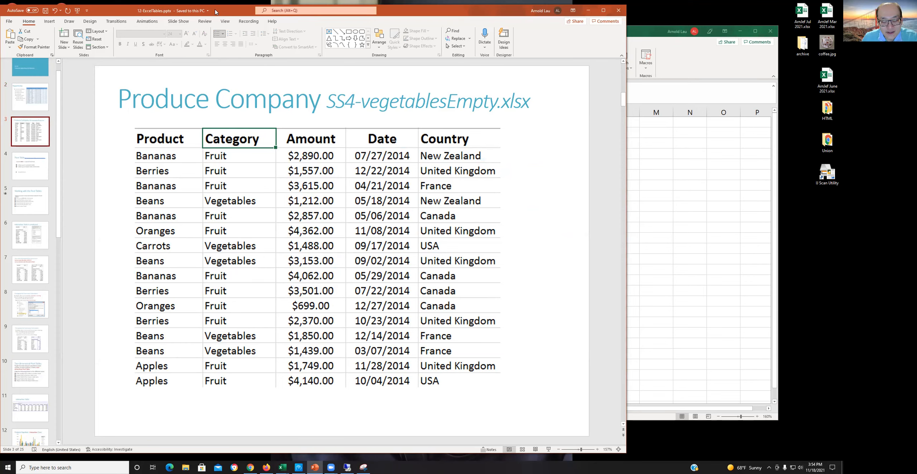
{"action": "left_click_drag", "start_coordinate": [200, 12], "coordinate": [178, 13]}
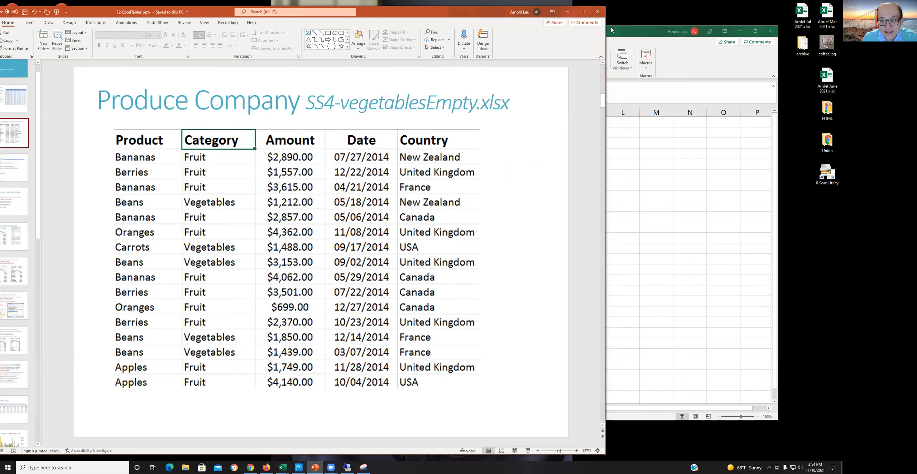
{"action": "left_click", "coordinate": [645, 42]}
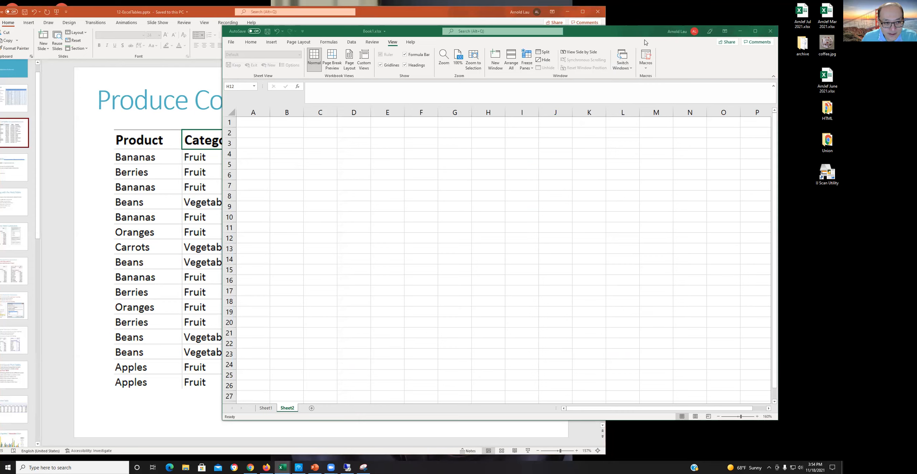
{"action": "left_click_drag", "start_coordinate": [645, 42], "coordinate": [721, 71]}
Enter the column headers product, category, amount and date in cells A1 to D1 of Sheet2
{"action": "left_click", "coordinate": [330, 152]}
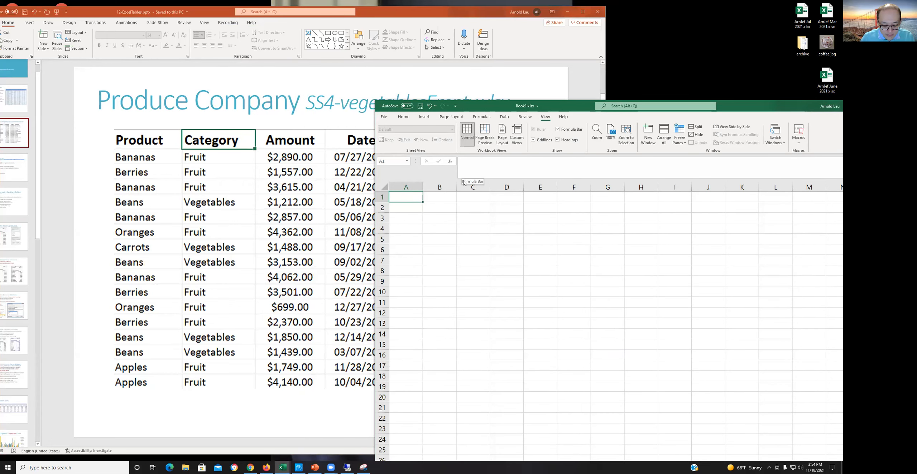
{"action": "type", "text": "product"}
{"action": "key", "text": "Tab"}
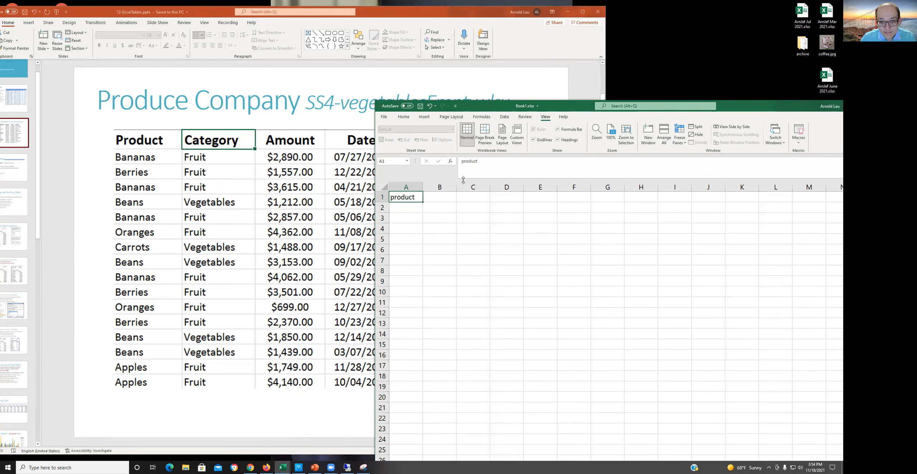
{"action": "type", "text": "category"}
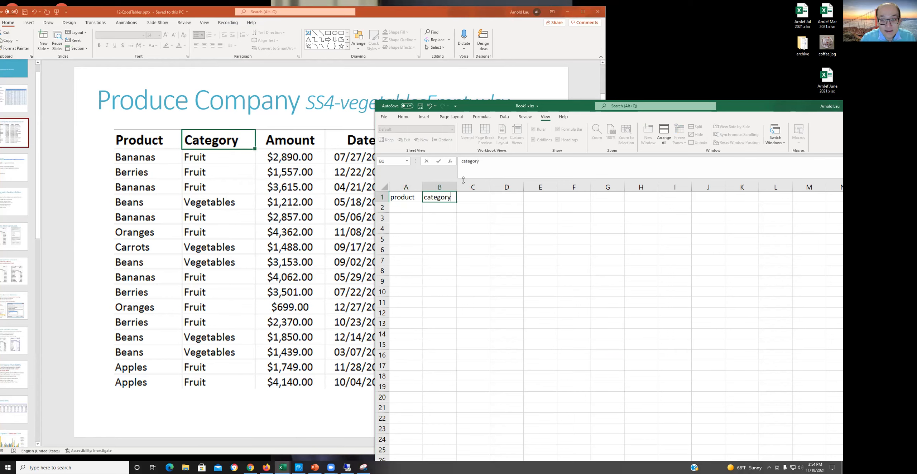
{"action": "key", "text": "Tab"}
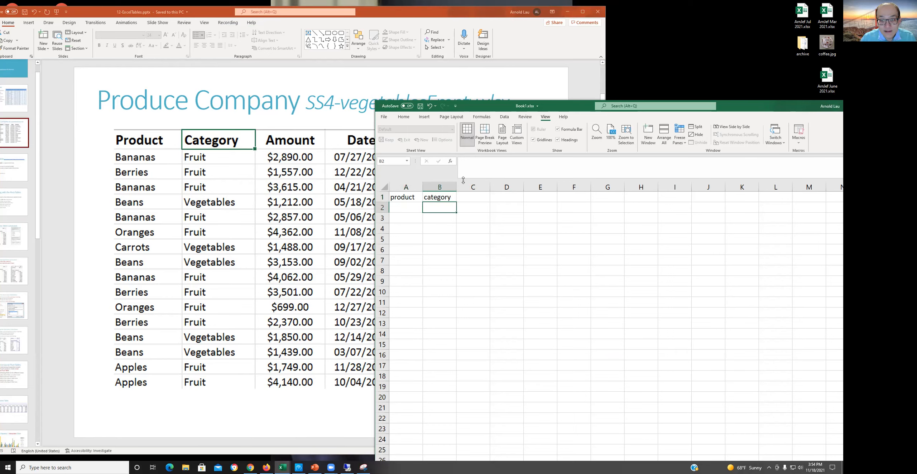
{"action": "type", "text": "amount"}
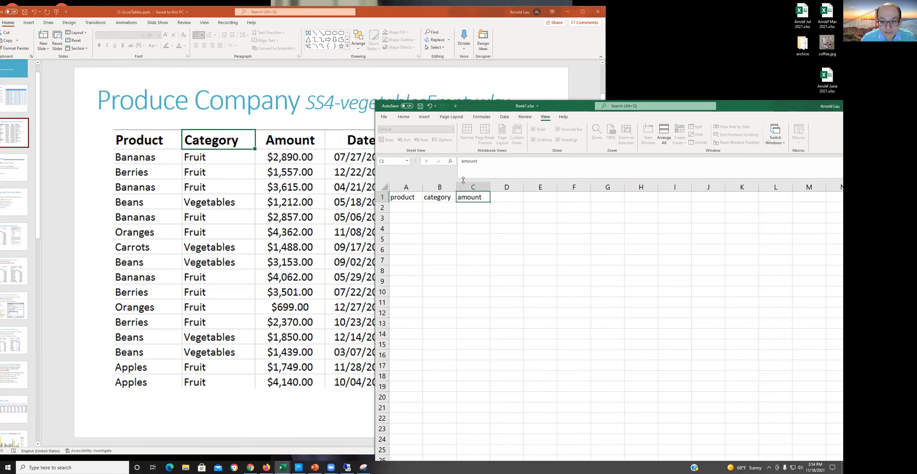
{"action": "key", "text": "Tab"}
{"action": "type", "text": "date"}
{"action": "key", "text": "Return"}
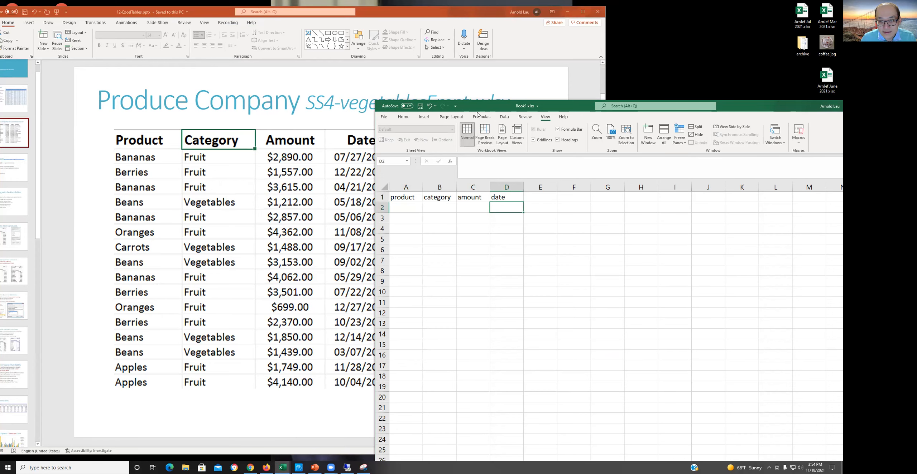
Move the workbook window fully into view and add the header country in cell E1
{"action": "left_click_drag", "start_coordinate": [477, 113], "coordinate": [355, 51]}
{"action": "left_click", "coordinate": [414, 137]}
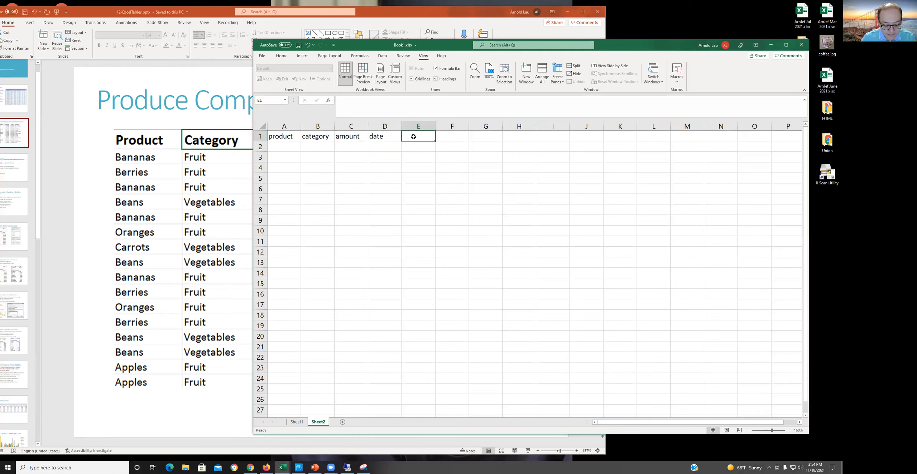
{"action": "type", "text": "country"}
{"action": "key", "text": "Return"}
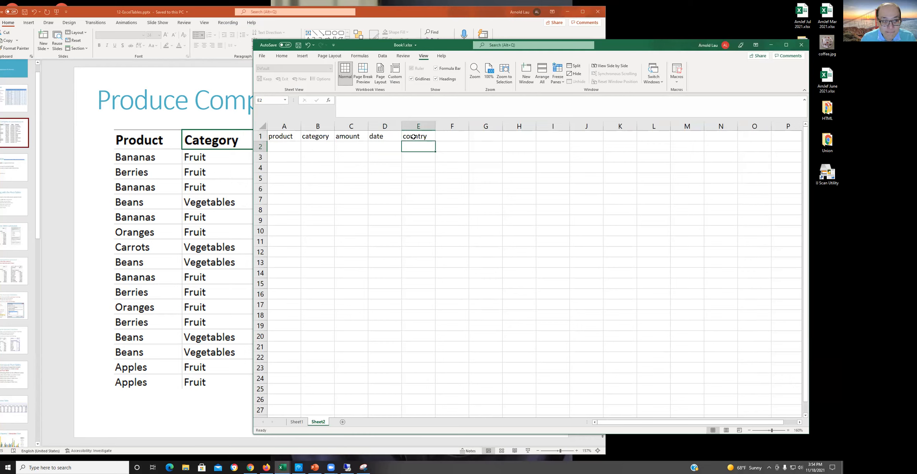
Enter Berries as the first product in cell A2
{"action": "left_click", "coordinate": [276, 146]}
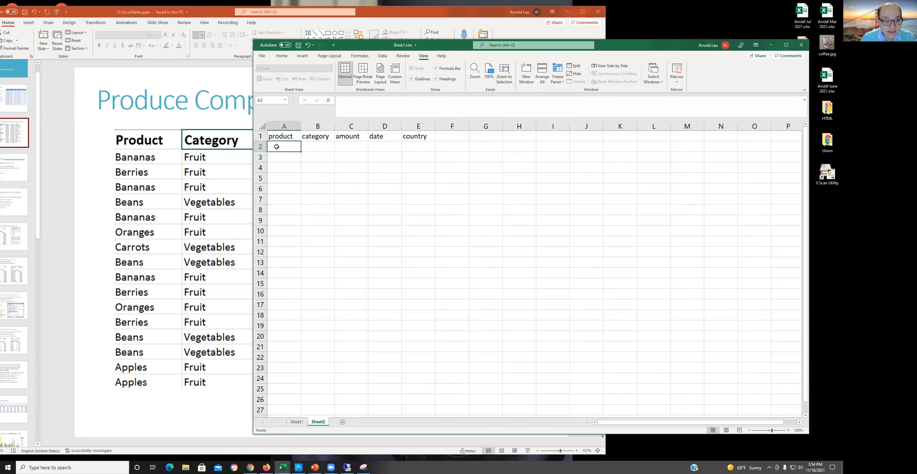
{"action": "type", "text": "Berries"}
{"action": "key", "text": "Return"}
{"action": "key", "text": "Up"}
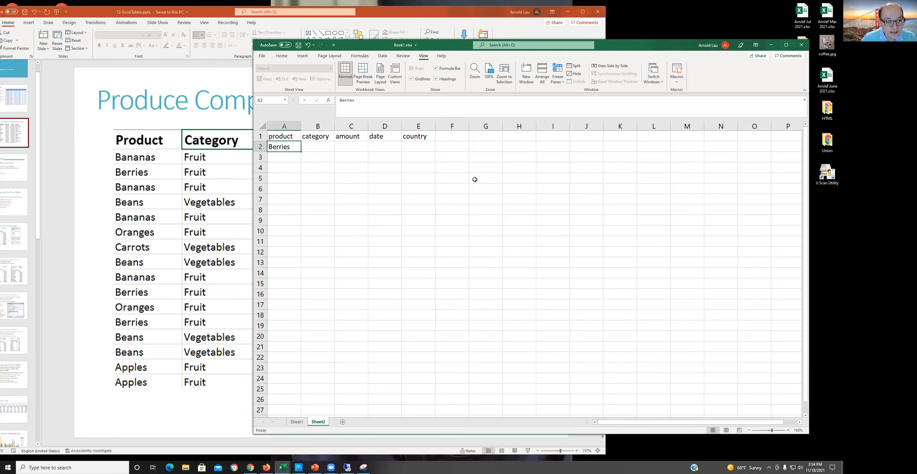
{"action": "key", "text": "ctrl+c"}
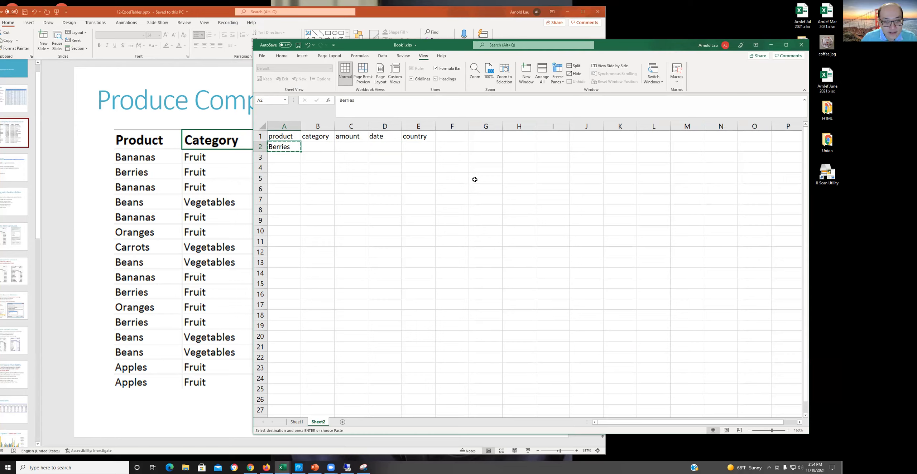
{"action": "left_click", "coordinate": [303, 167]}
{"action": "key", "text": "Escape"}
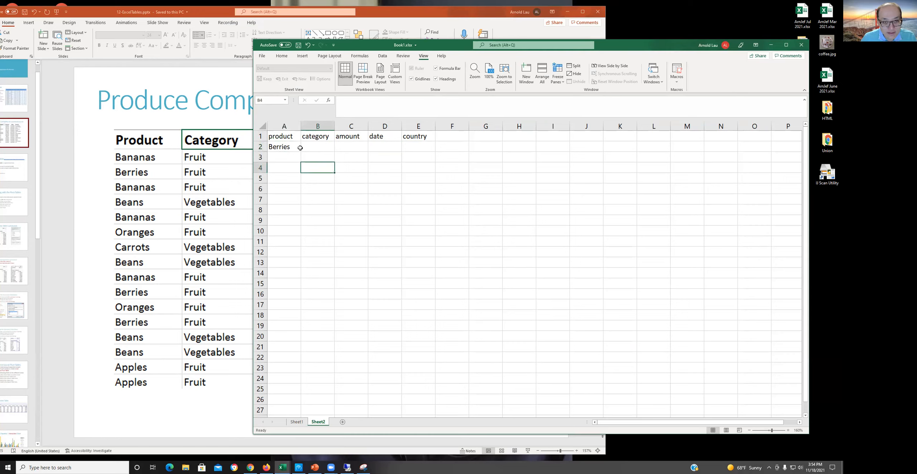
Fill Berries from cell A2 down to A5 in the product column
{"action": "left_click", "coordinate": [295, 148]}
{"action": "left_click_drag", "start_coordinate": [301, 152], "coordinate": [301, 180]}
{"action": "left_click", "coordinate": [306, 222]}
Enter Oranges in cell A6 and fill it down the product column to A10
{"action": "left_click", "coordinate": [286, 187]}
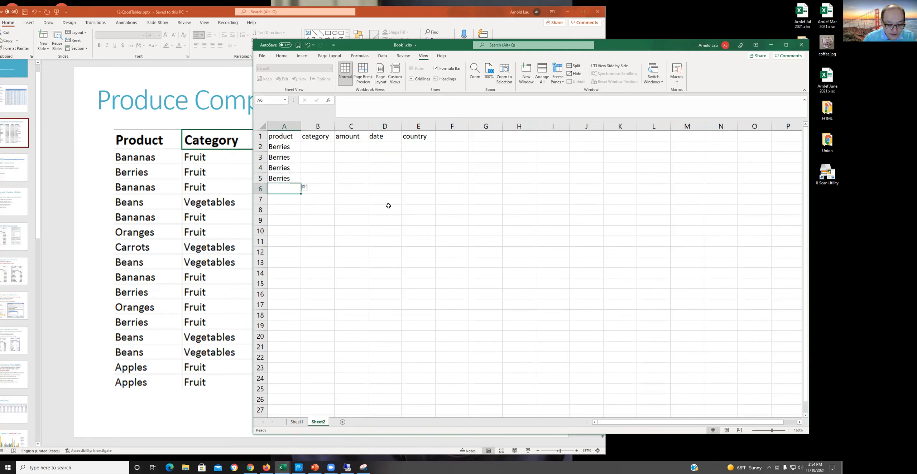
{"action": "type", "text": "Orange"}
{"action": "key", "text": "BackSpace"}
{"action": "key", "text": "BackSpace"}
{"action": "key", "text": "BackSpace"}
{"action": "type", "text": "b"}
{"action": "key", "text": "BackSpace"}
{"action": "type", "text": "nges"}
{"action": "key", "text": "Return"}
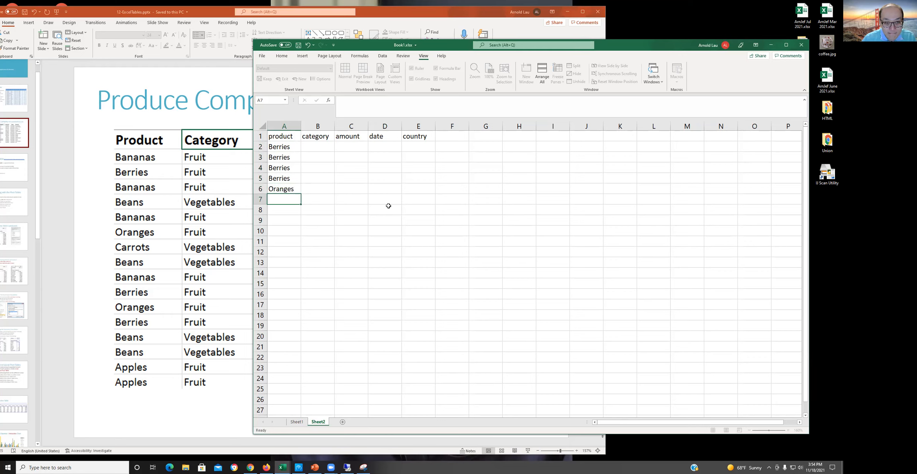
{"action": "key", "text": "Up"}
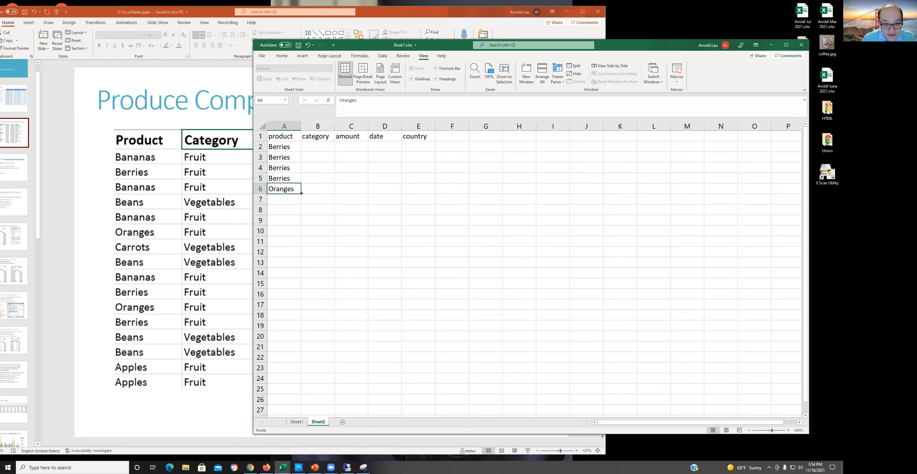
{"action": "left_click_drag", "start_coordinate": [302, 193], "coordinate": [301, 235]}
{"action": "left_click", "coordinate": [291, 273]}
Enter Apples in cell A11 and fill it down the product column to A15
{"action": "left_click", "coordinate": [287, 242]}
{"action": "type", "text": "Appl"}
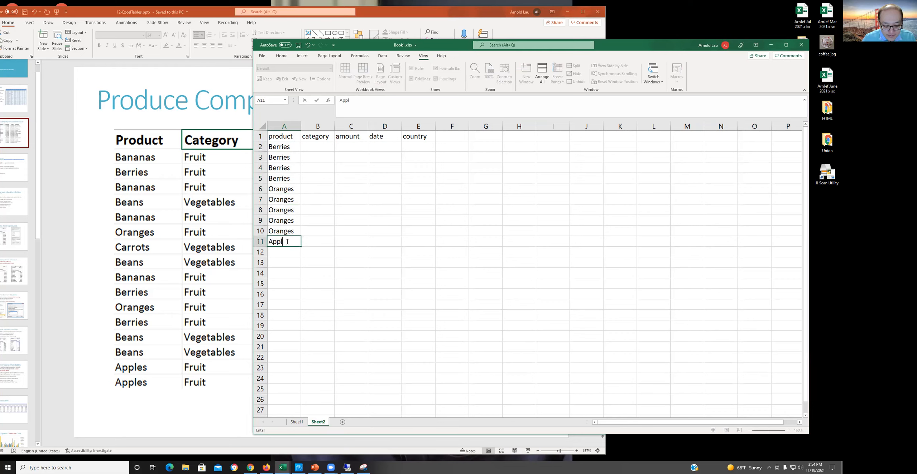
{"action": "type", "text": "es"}
{"action": "key", "text": "Return"}
{"action": "left_click", "coordinate": [287, 241]}
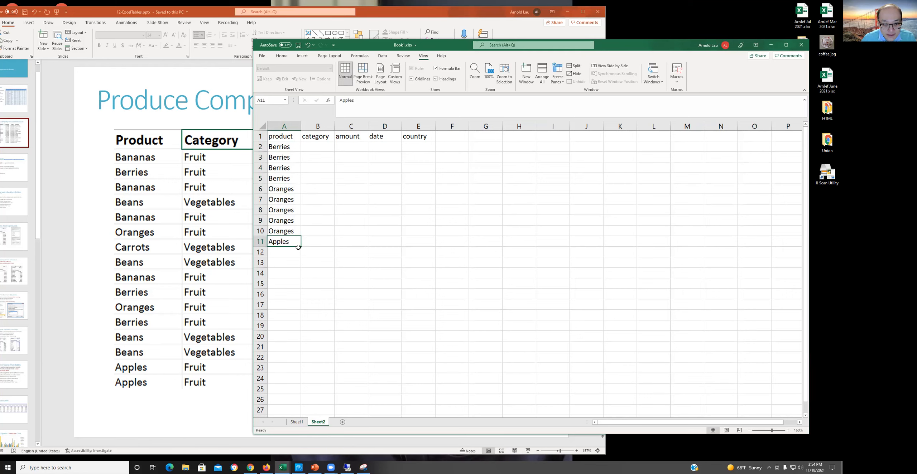
{"action": "left_click_drag", "start_coordinate": [301, 247], "coordinate": [289, 285]}
{"action": "left_click", "coordinate": [283, 324]}
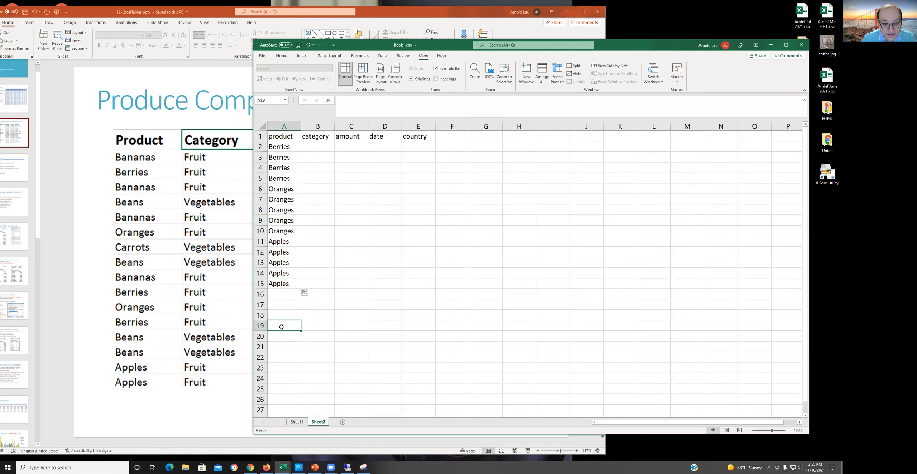
Enter Carrots in cell A16 and fill it down the product column to A20
{"action": "left_click", "coordinate": [283, 293]}
{"action": "type", "text": "Carropr"}
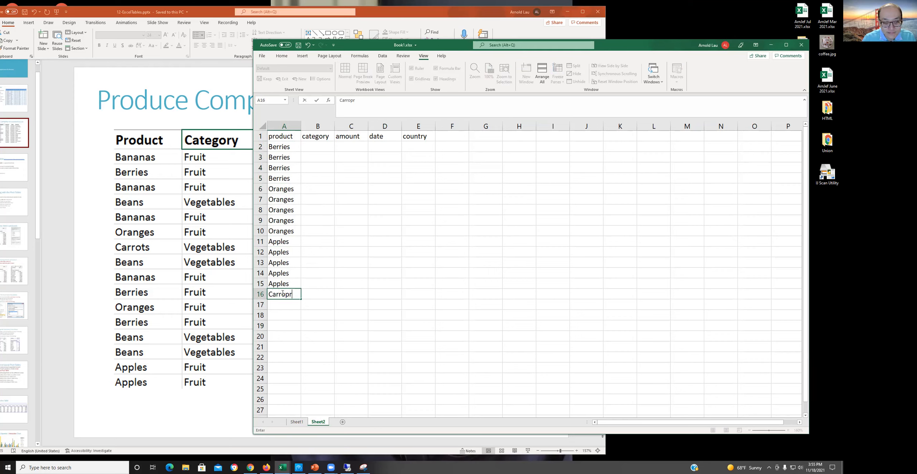
{"action": "key", "text": "BackSpace"}
{"action": "key", "text": "BackSpace"}
{"action": "type", "text": "ots"}
{"action": "key", "text": "Return"}
{"action": "left_click", "coordinate": [292, 295]}
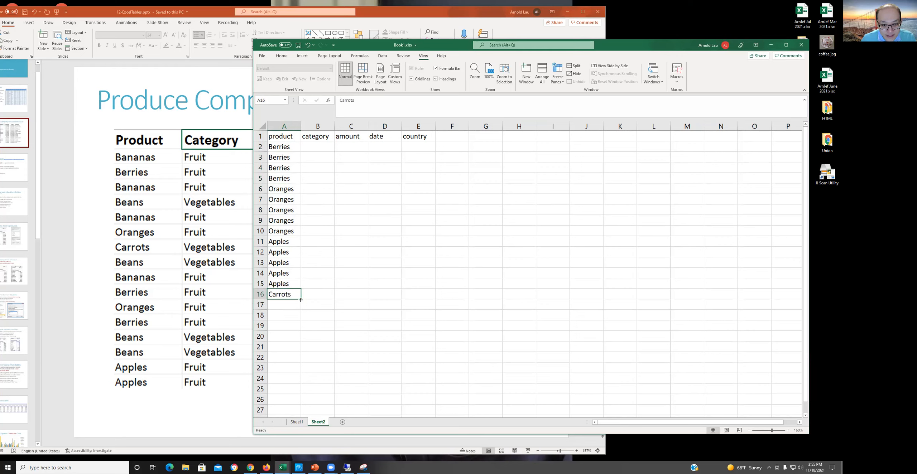
{"action": "left_click_drag", "start_coordinate": [301, 300], "coordinate": [301, 340]}
{"action": "left_click", "coordinate": [287, 358]}
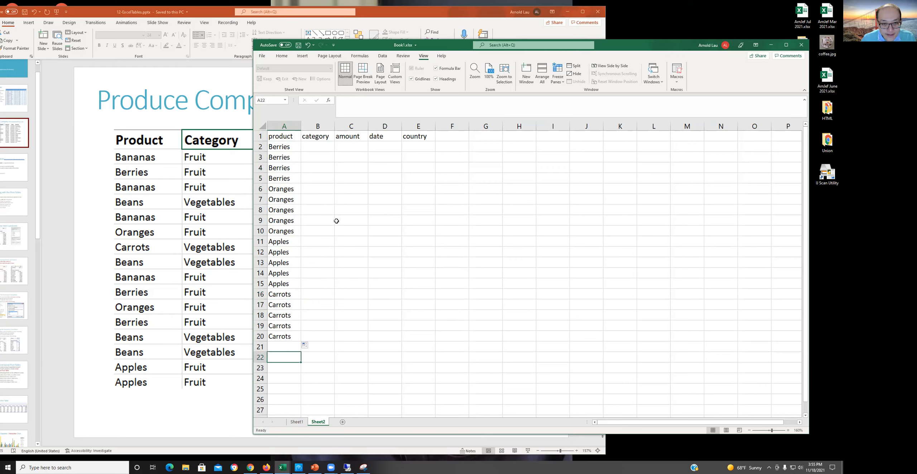
Enter Fruit in cell B2 and fill it down the category column to B15
{"action": "left_click", "coordinate": [314, 151]}
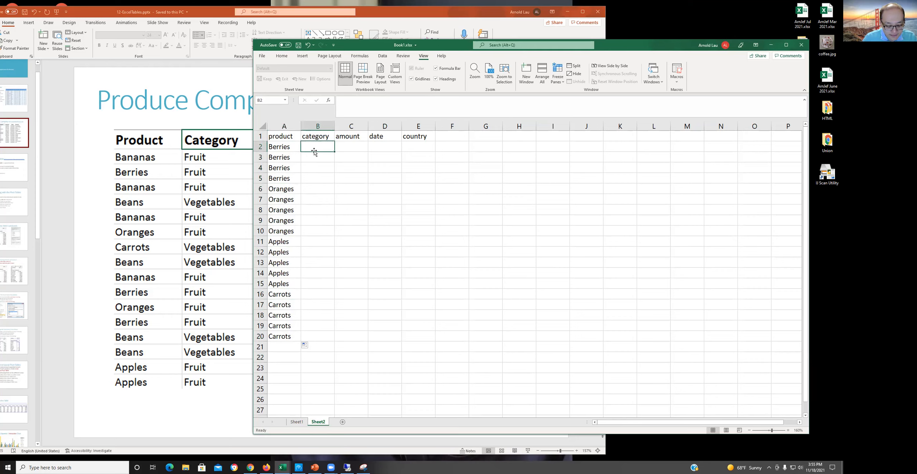
{"action": "type", "text": "Fruit"}
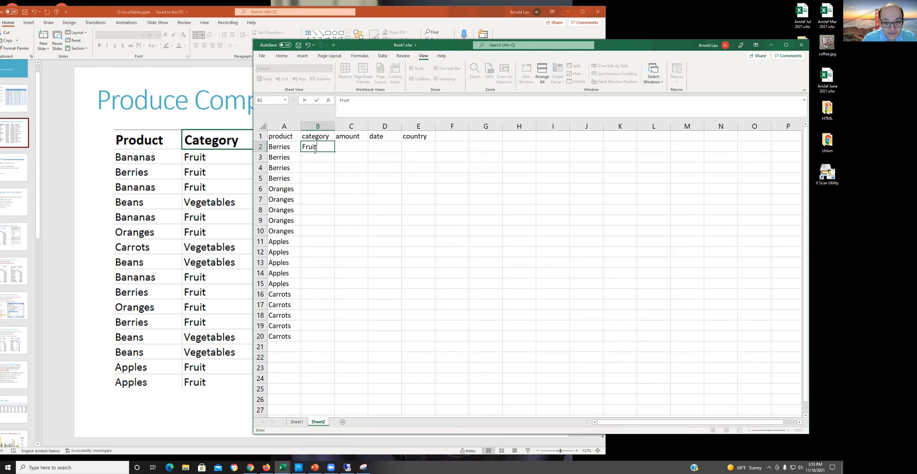
{"action": "key", "text": "Return"}
{"action": "left_click", "coordinate": [313, 151]}
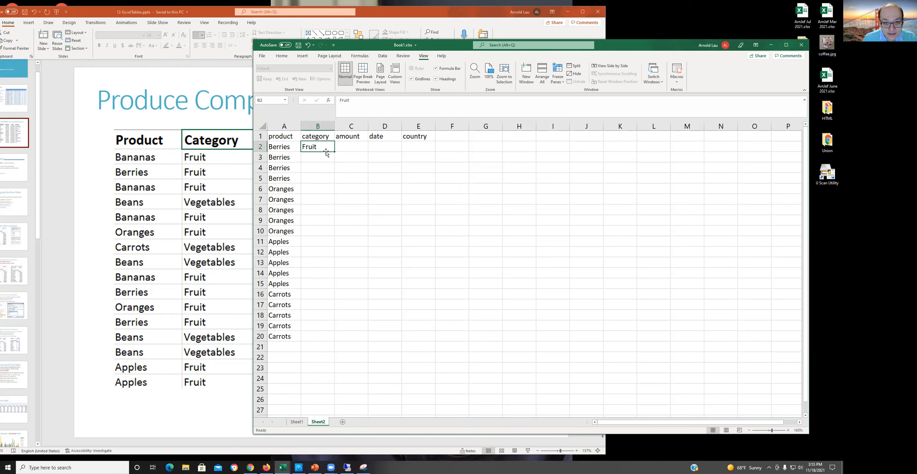
{"action": "left_click_drag", "start_coordinate": [334, 152], "coordinate": [329, 182]}
{"action": "left_click", "coordinate": [321, 190]}
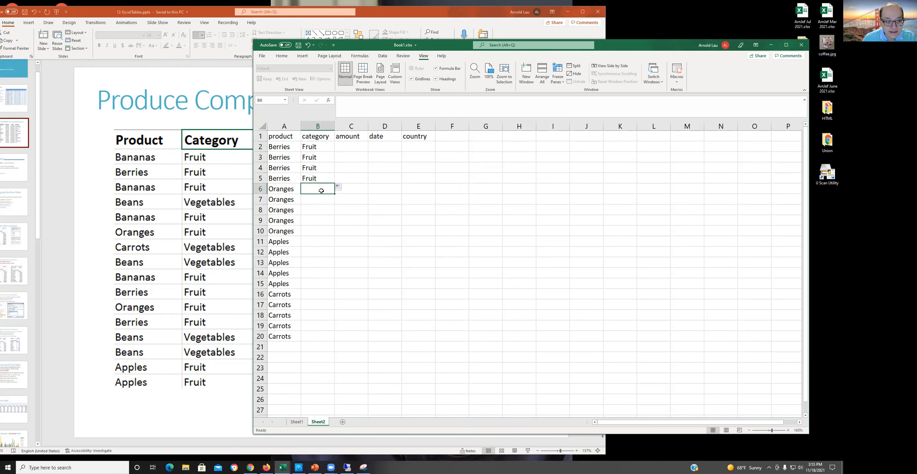
{"action": "left_click", "coordinate": [329, 178]}
{"action": "left_click_drag", "start_coordinate": [334, 184], "coordinate": [324, 285]}
Enter Vegetables in cell B16 and fill it down the category column to B20
{"action": "left_click", "coordinate": [315, 295]}
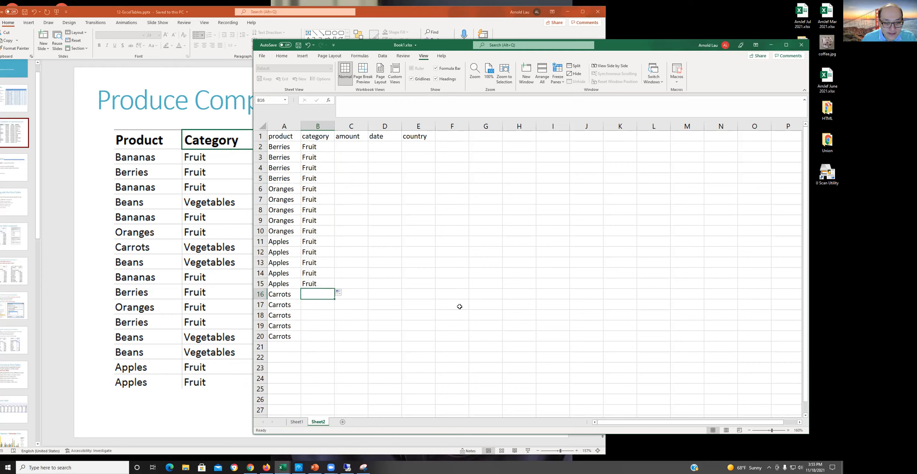
{"action": "type", "text": "Vegetables"}
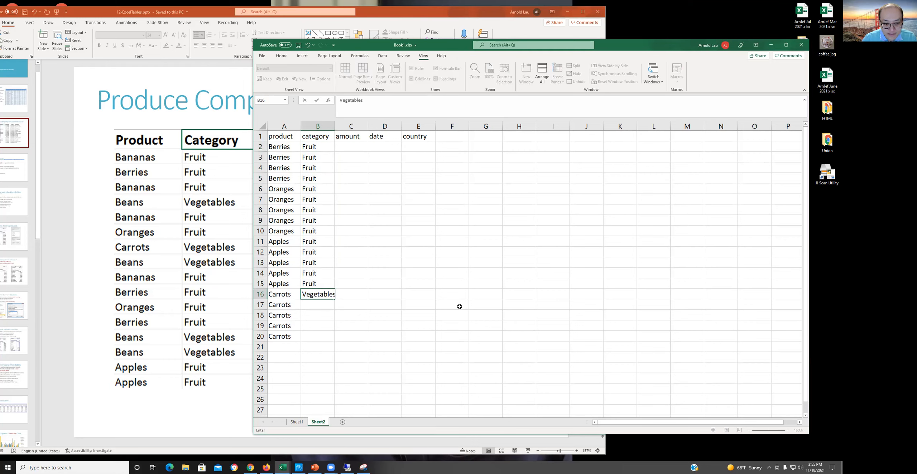
{"action": "key", "text": "Return"}
{"action": "key", "text": "Up"}
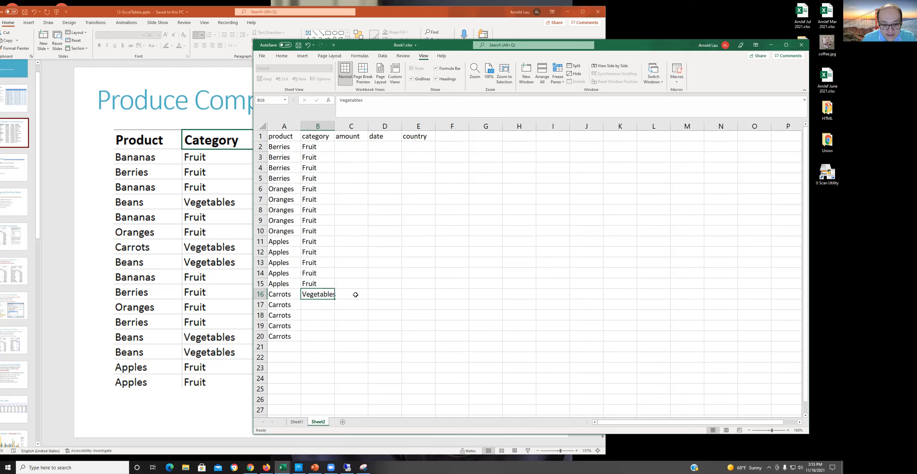
{"action": "left_click_drag", "start_coordinate": [335, 300], "coordinate": [331, 339]}
{"action": "left_click", "coordinate": [327, 359]}
Autofit the widths of the category and product columns to their contents
{"action": "double_click", "coordinate": [334, 128]}
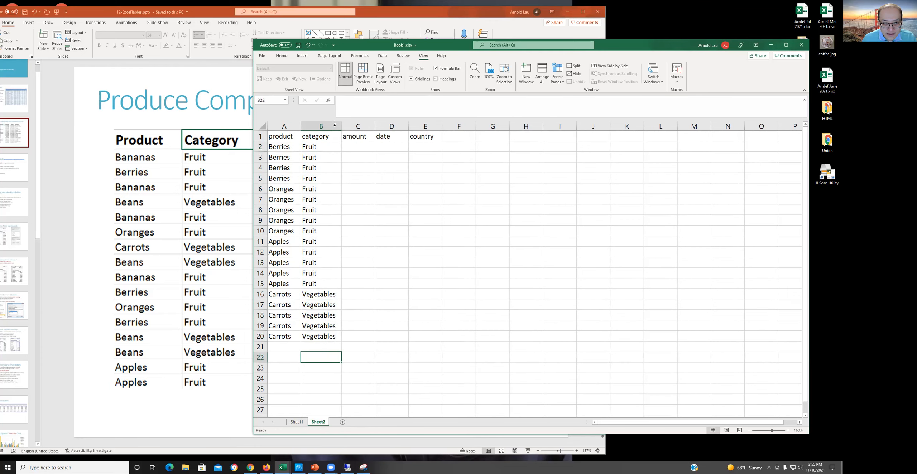
{"action": "double_click", "coordinate": [301, 126]}
{"action": "left_click", "coordinate": [342, 162]}
Move the workbook window off the slide's Amount column and enter the Berries amounts 2890, 1557, 3615 and 1212 in cells C2 to C5
{"action": "left_click", "coordinate": [357, 146]}
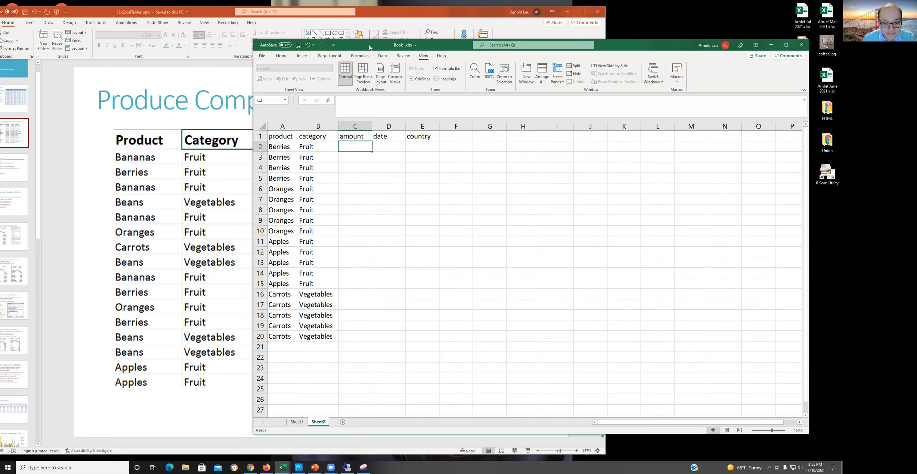
{"action": "left_click_drag", "start_coordinate": [369, 47], "coordinate": [452, 53]}
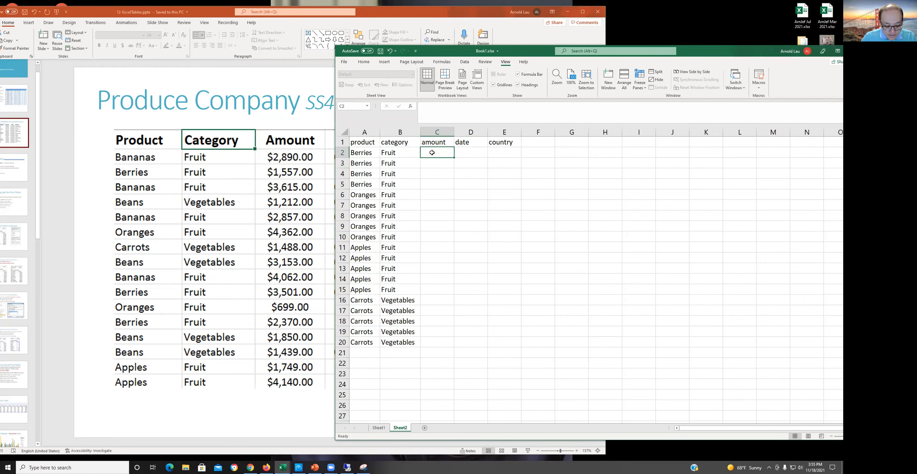
{"action": "type", "text": "2890"}
{"action": "key", "text": "Return"}
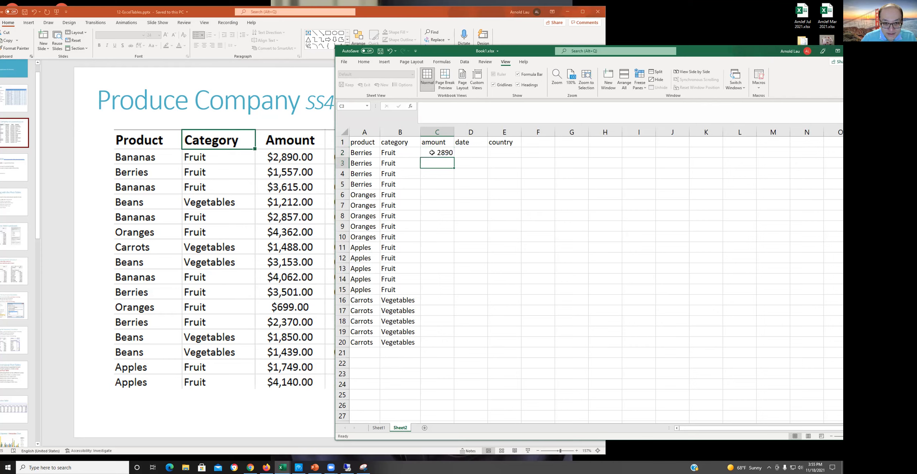
{"action": "type", "text": "1557"}
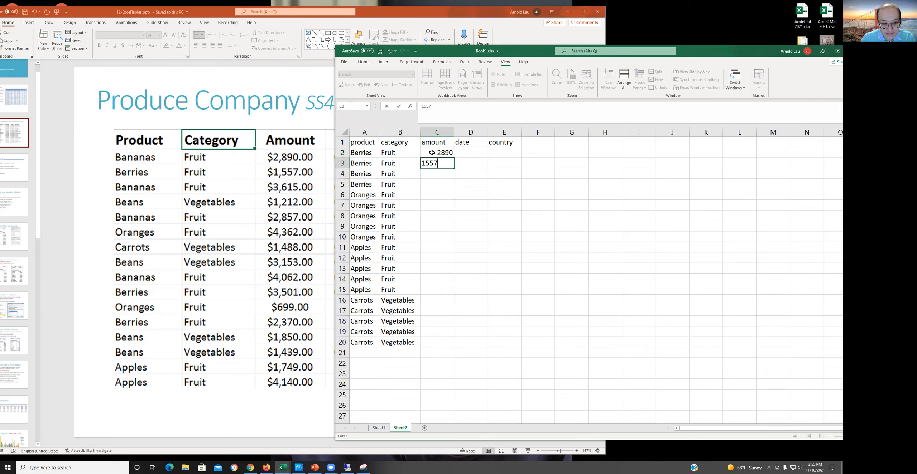
{"action": "key", "text": "Return"}
{"action": "type", "text": "3615"}
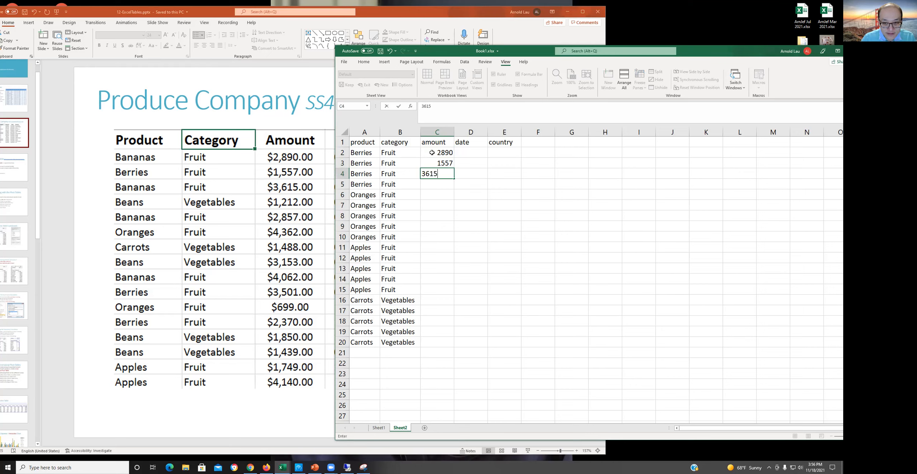
{"action": "key", "text": "Return"}
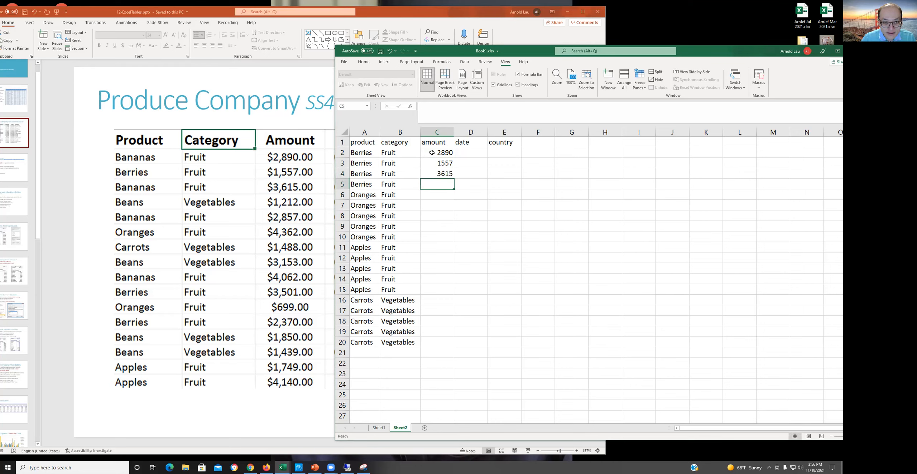
{"action": "type", "text": "1212"}
{"action": "key", "text": "Return"}
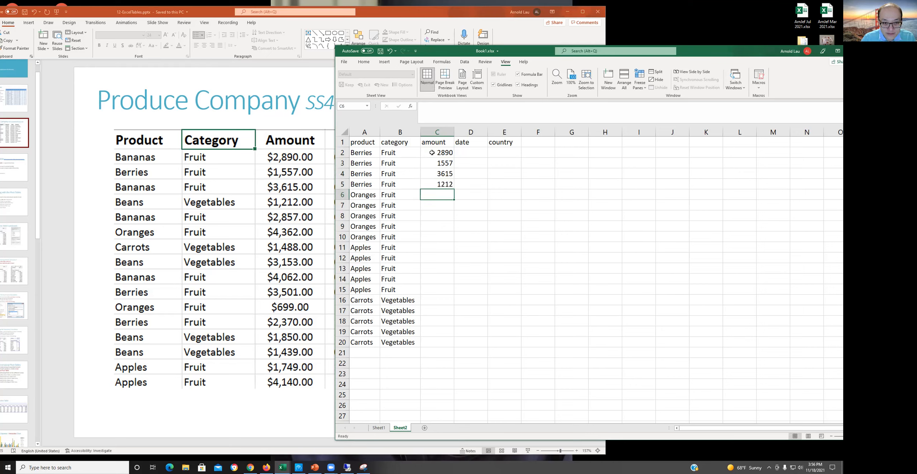
Enter the Oranges amounts 2857, 4362, 1488, 3153 and 4062 in cells C6 to C10
{"action": "type", "text": "2857"}
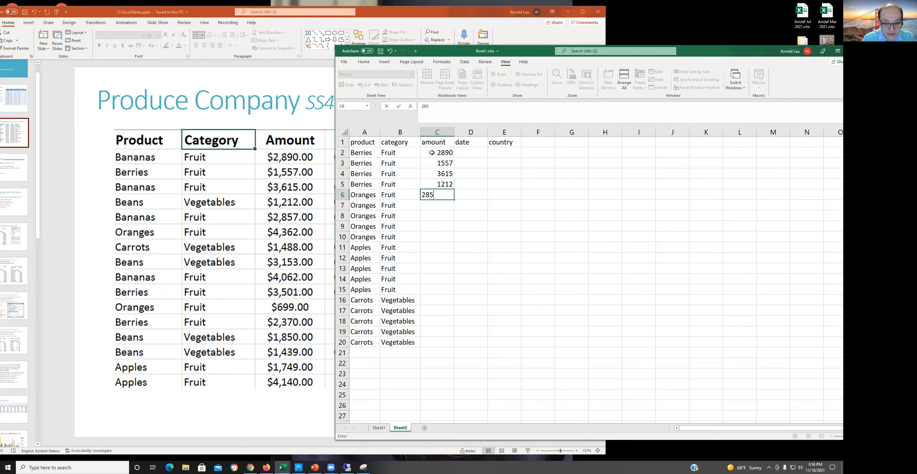
{"action": "key", "text": "Return"}
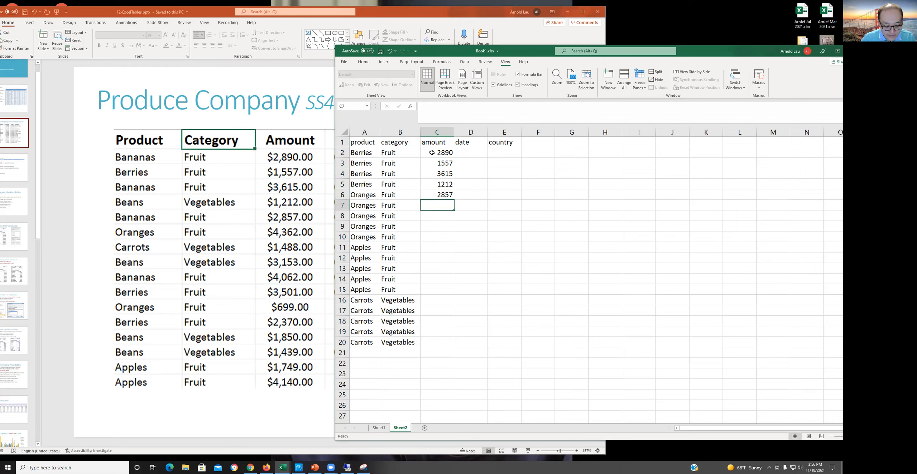
{"action": "type", "text": "4362"}
{"action": "key", "text": "Return"}
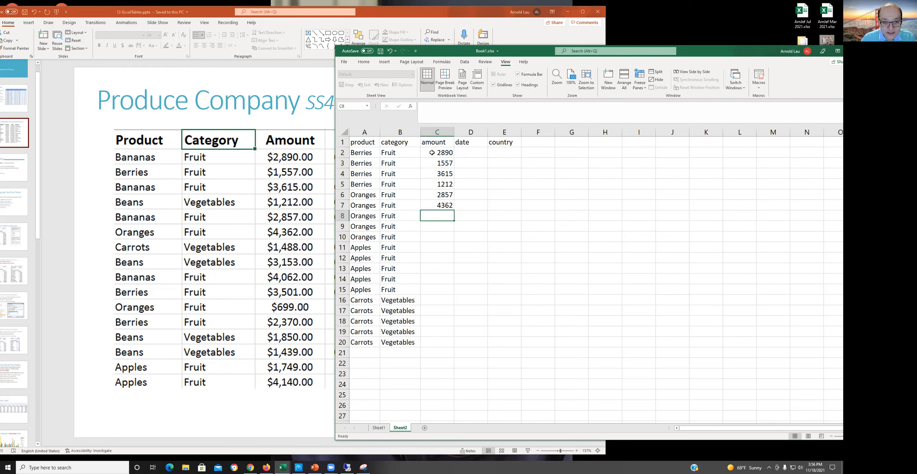
{"action": "type", "text": "1488"}
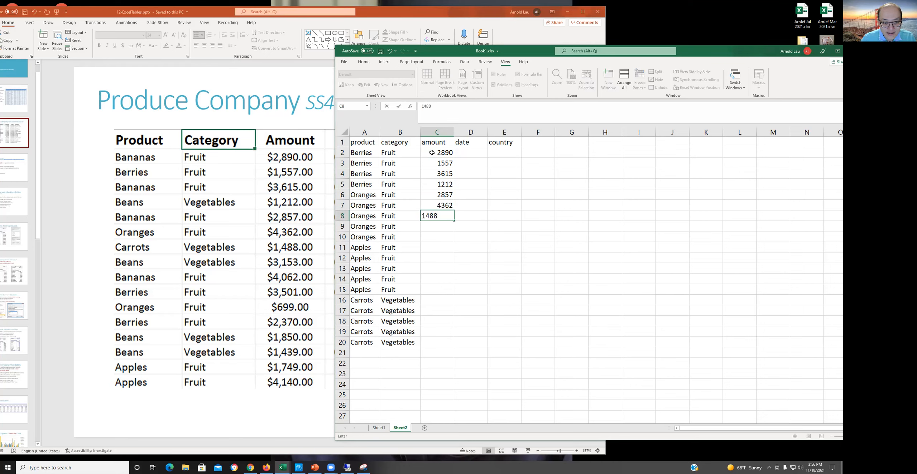
{"action": "key", "text": "Return"}
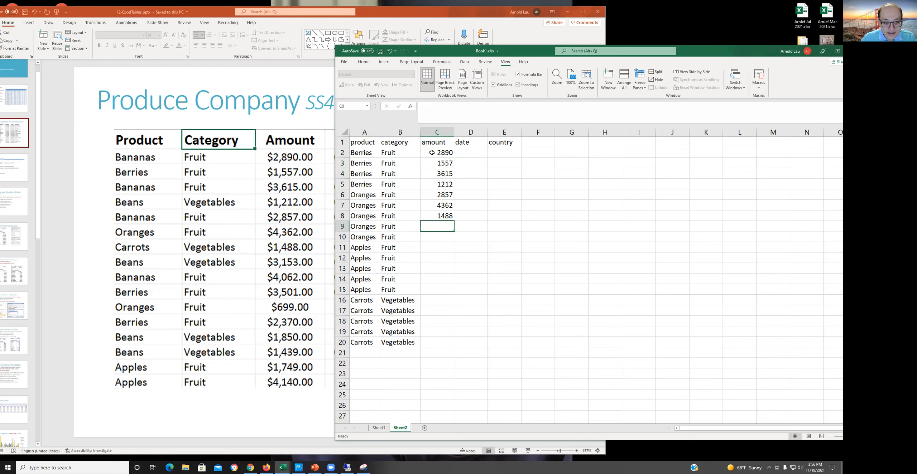
{"action": "type", "text": "3153"}
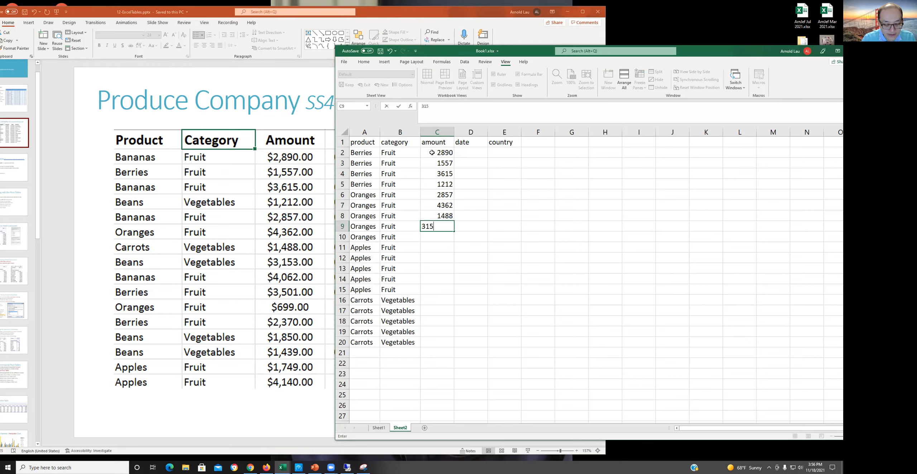
{"action": "key", "text": "Return"}
{"action": "type", "text": "4062"}
{"action": "key", "text": "Return"}
Enter the Apples amounts 3501, 699, 2370, 1850 and 1439 in cells C11 to C15
{"action": "type", "text": "3501"}
{"action": "key", "text": "Return"}
{"action": "type", "text": "699"}
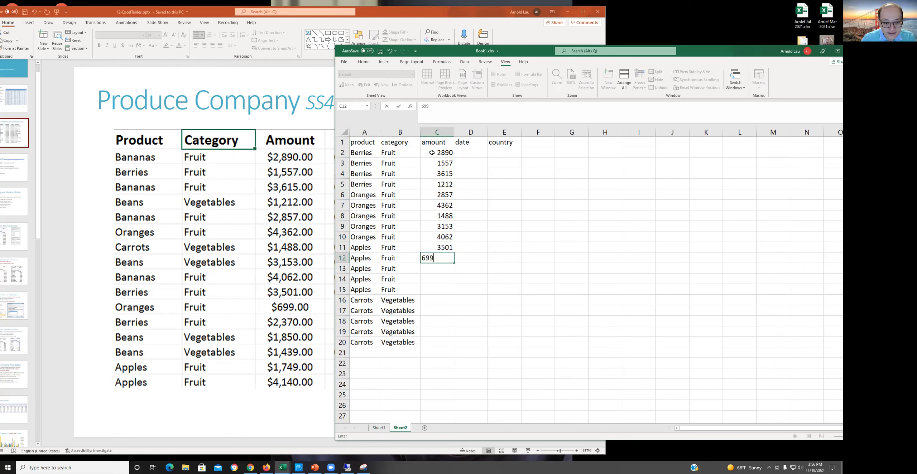
{"action": "key", "text": "Return"}
{"action": "type", "text": "2370"}
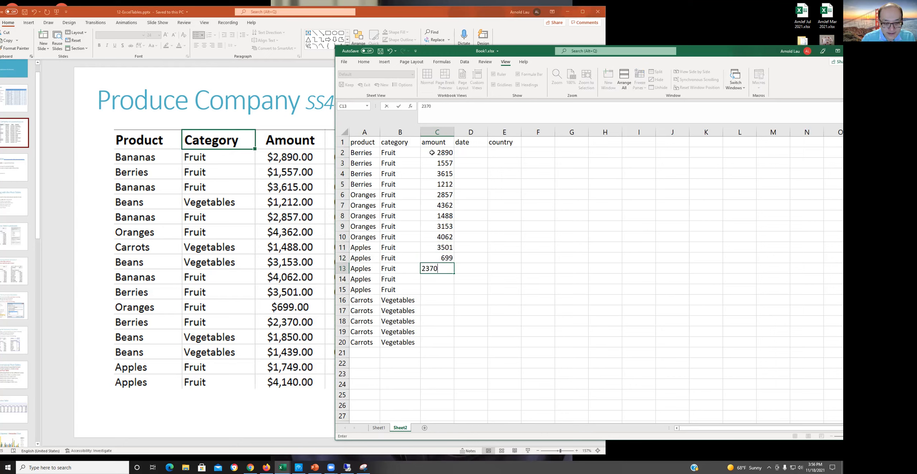
{"action": "key", "text": "Return"}
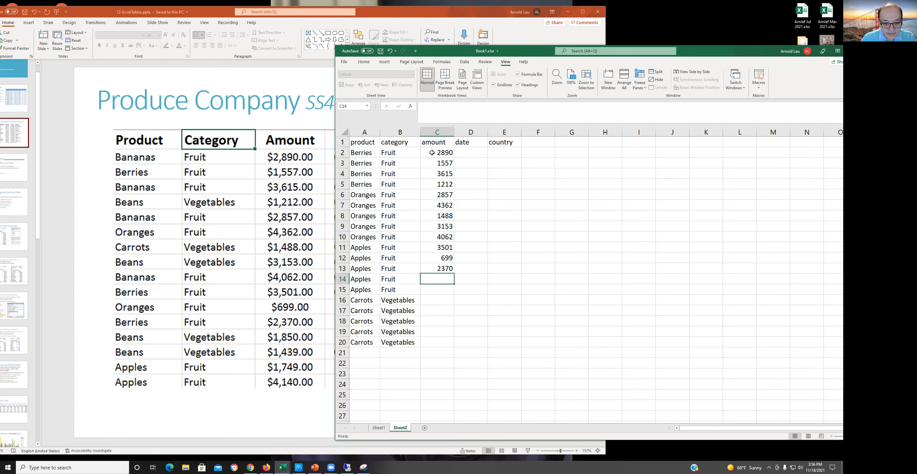
{"action": "type", "text": "1850"}
{"action": "key", "text": "Return"}
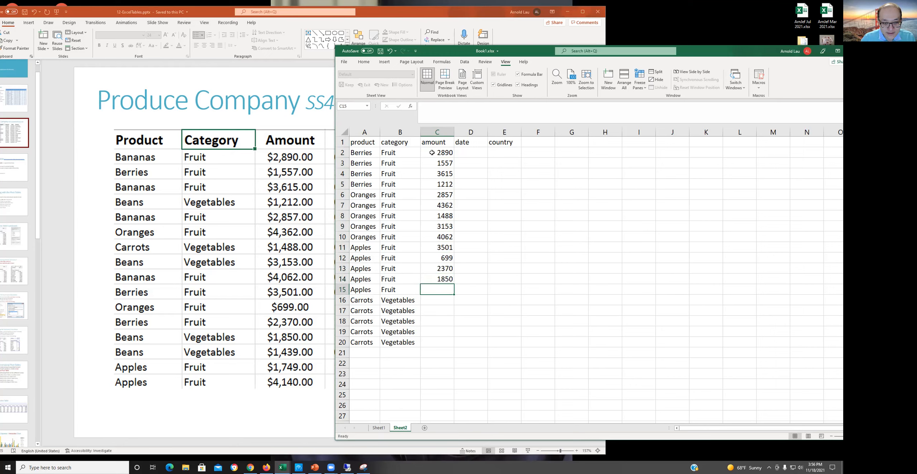
{"action": "type", "text": "1439"}
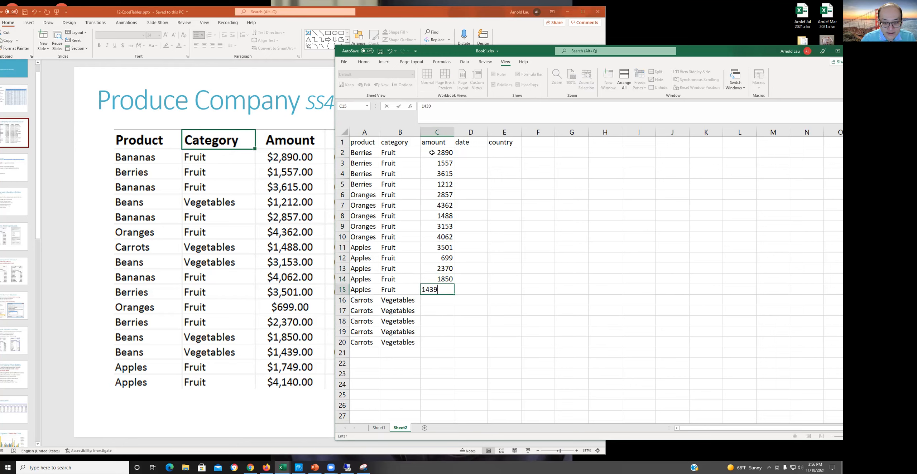
{"action": "key", "text": "Return"}
Enter the Carrots amounts 1749, 4140, 2354, 4512 and 3454 in cells C16 to C20
{"action": "type", "text": "1749"}
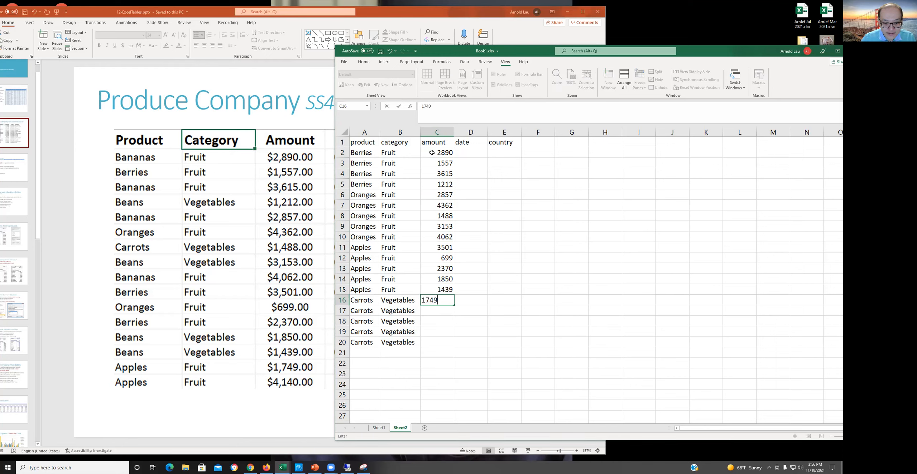
{"action": "key", "text": "Return"}
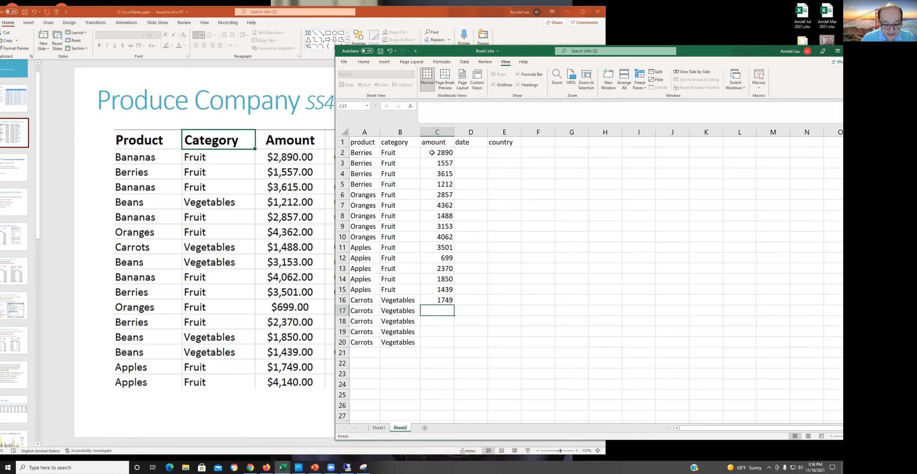
{"action": "type", "text": "4140"}
{"action": "key", "text": "Return"}
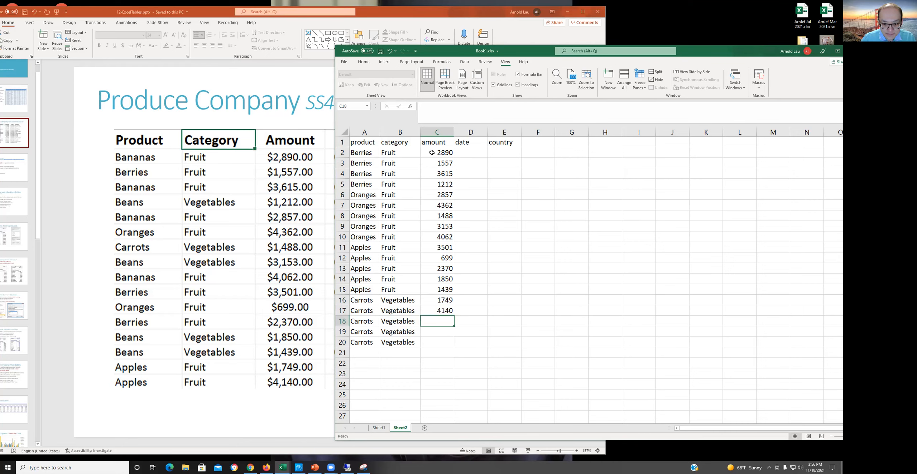
{"action": "type", "text": "2354"}
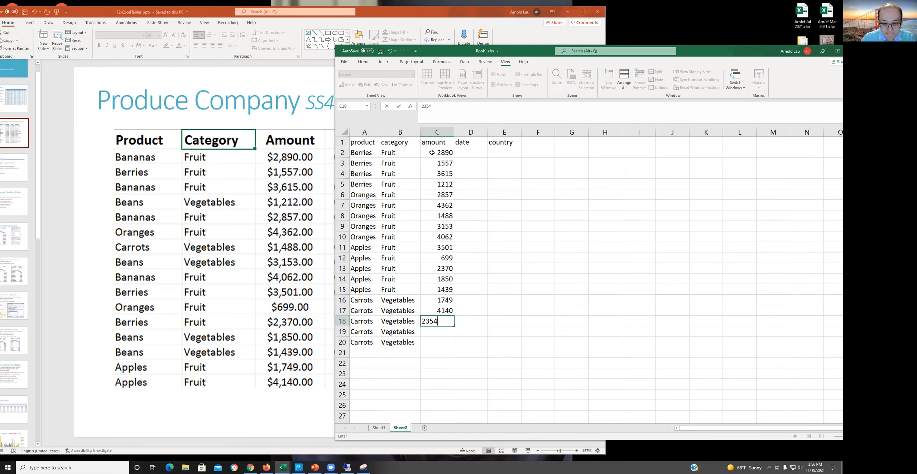
{"action": "key", "text": "Return"}
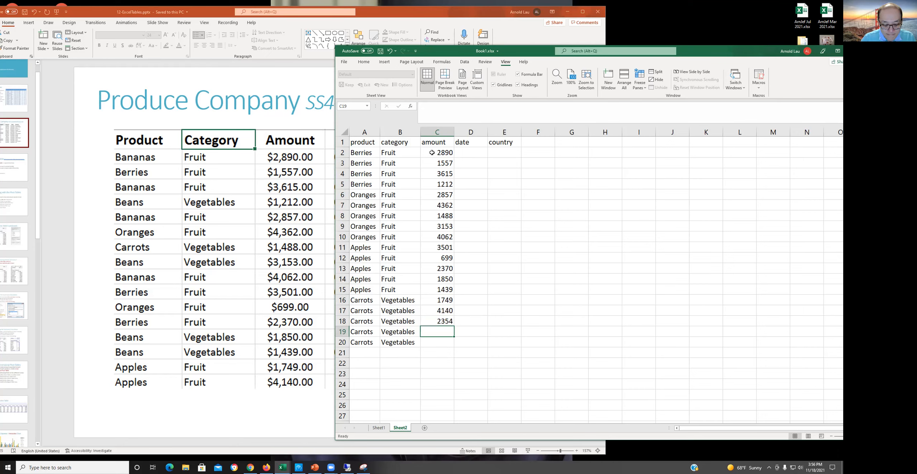
{"action": "type", "text": "45"}
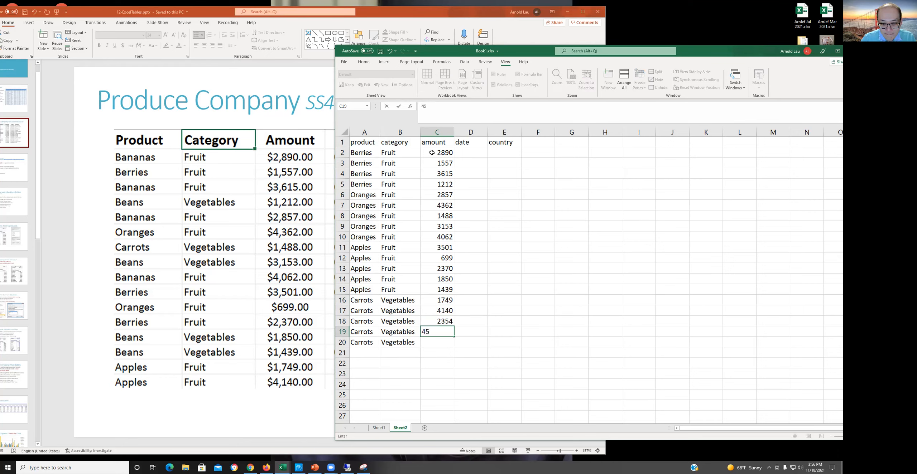
{"action": "type", "text": "12"}
{"action": "key", "text": "Return"}
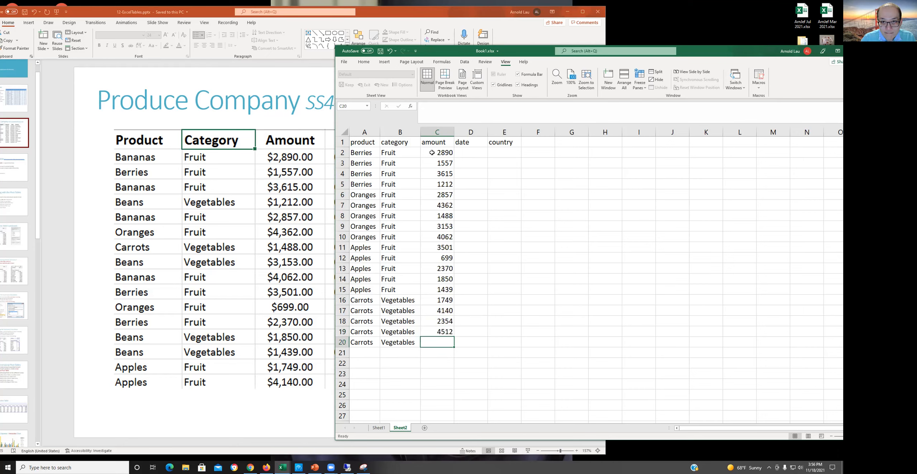
{"action": "type", "text": "3454"}
{"action": "key", "text": "Return"}
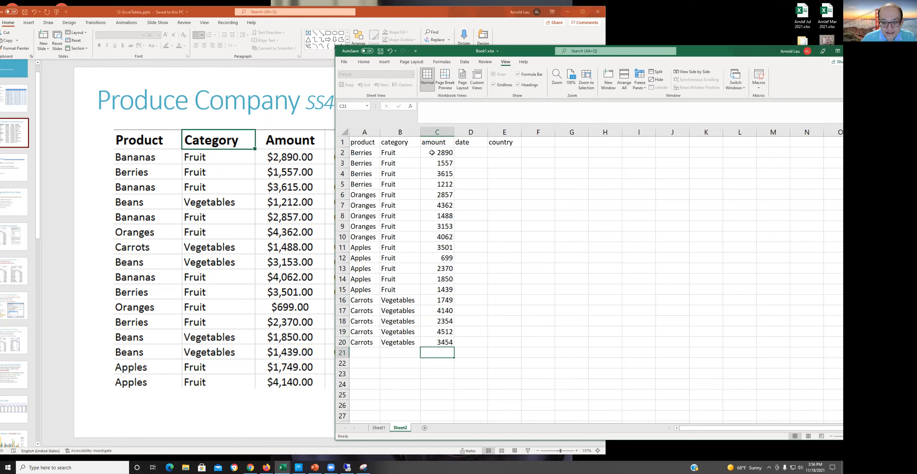
Apply the dollar accounting number format to the amounts in cells C2 to C20
{"action": "left_click_drag", "start_coordinate": [431, 154], "coordinate": [445, 339]}
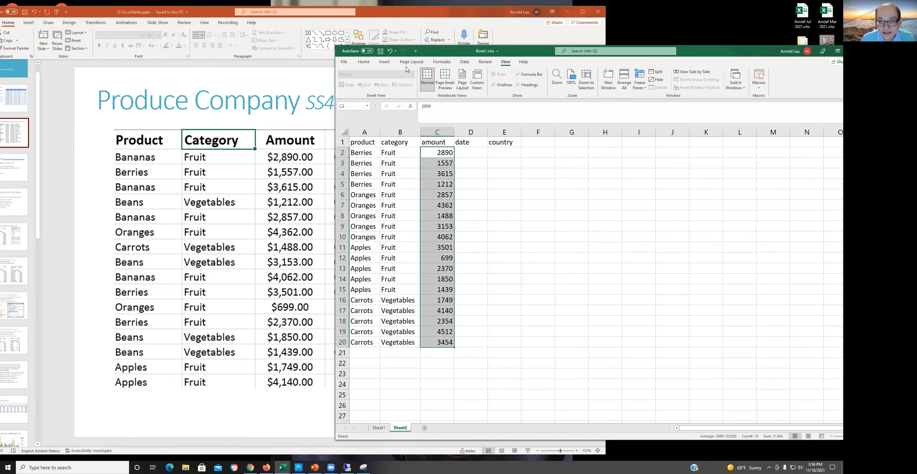
{"action": "left_click", "coordinate": [364, 61]}
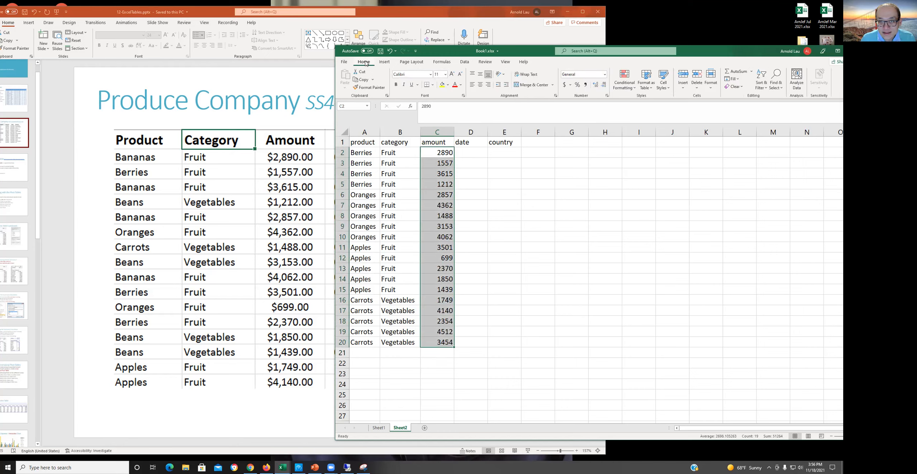
{"action": "left_click", "coordinate": [565, 84]}
{"action": "left_click", "coordinate": [543, 278]}
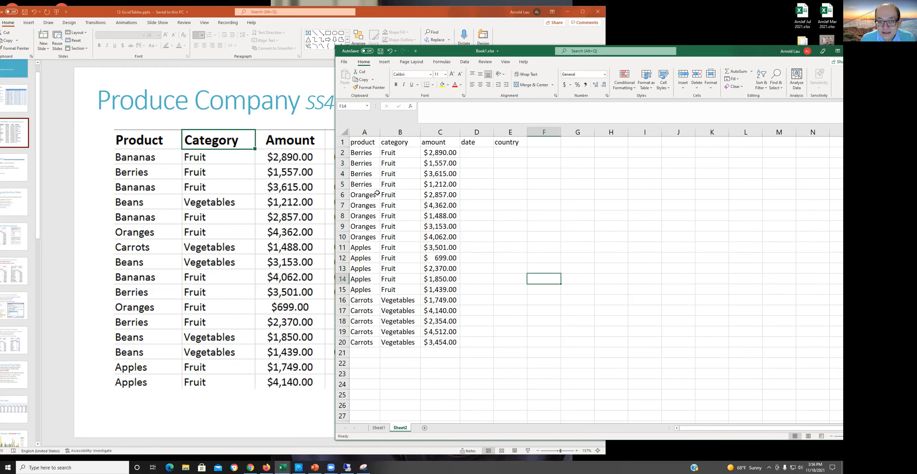
Check the Date column on the PowerPoint slide, return to the Excel workbook and enter 7/14/2014 in cell D2
{"action": "left_click", "coordinate": [289, 183]}
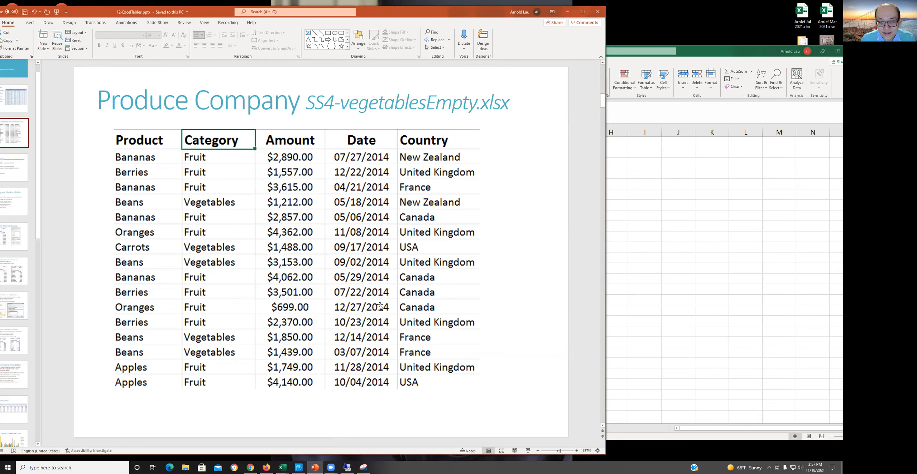
{"action": "left_click", "coordinate": [674, 291]}
{"action": "left_click", "coordinate": [486, 154]}
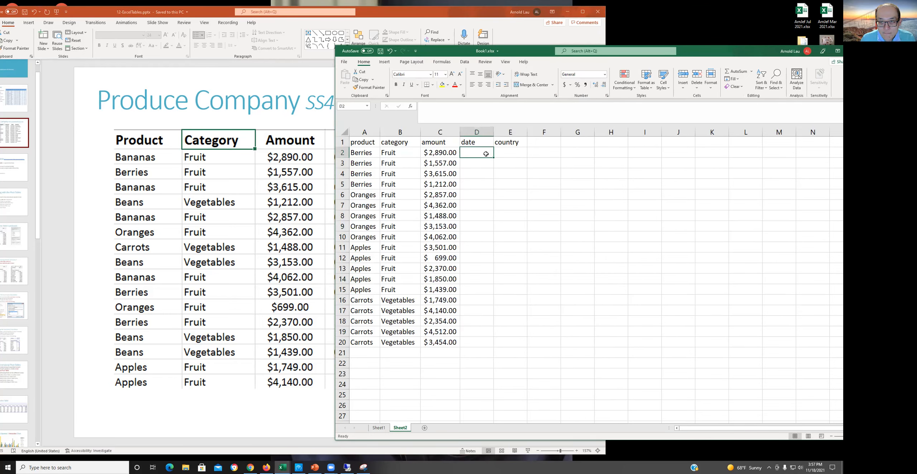
{"action": "type", "text": "7/14/2014"}
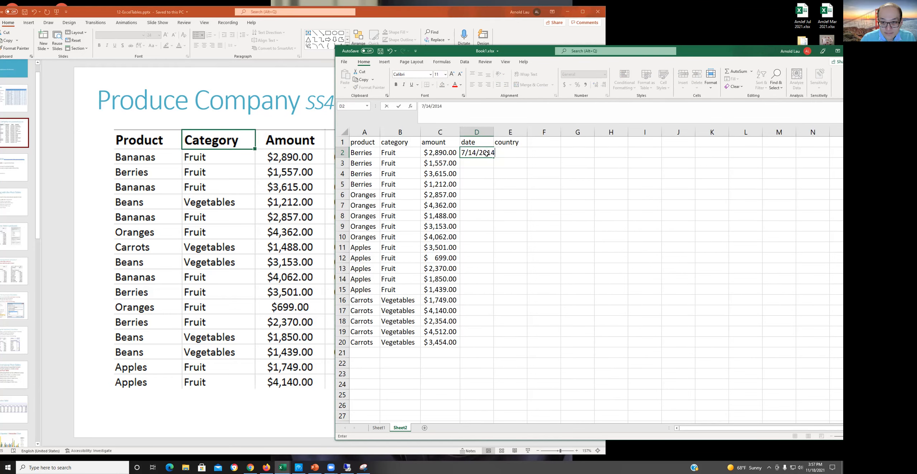
{"action": "key", "text": "Return"}
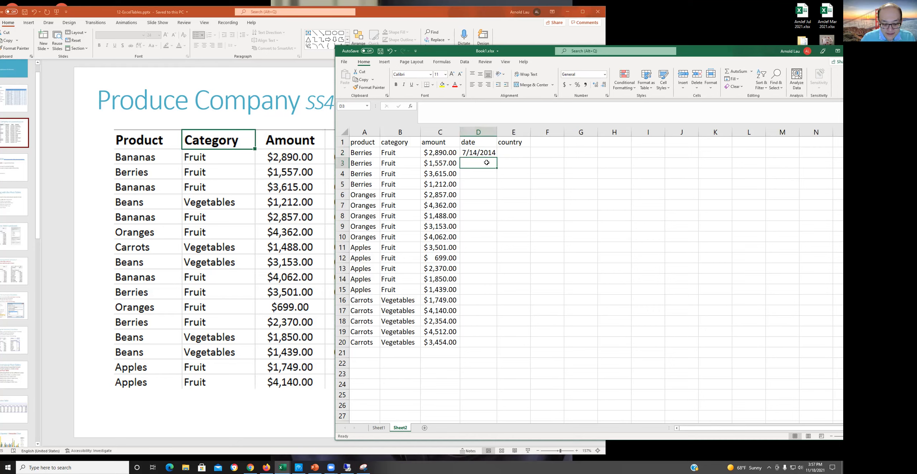
Enter the Berries dates 6/1/2014 in cell D3 and 8/1/2014 in cell D4
{"action": "type", "text": "61/2014"}
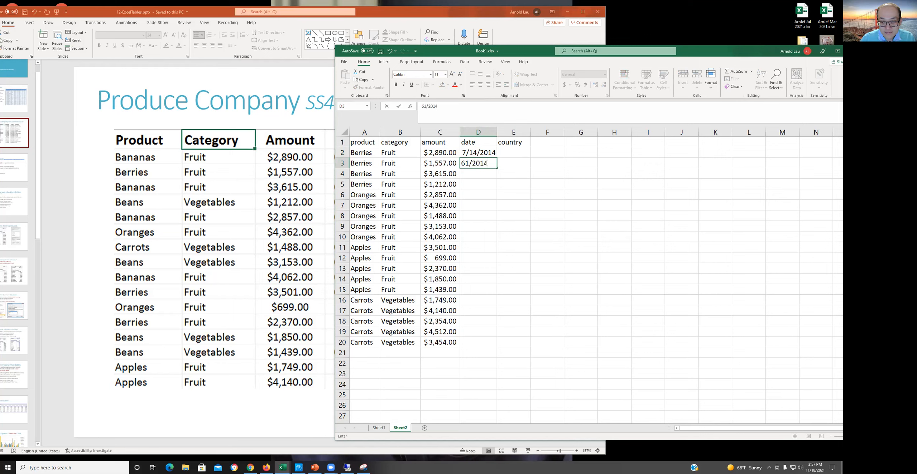
{"action": "key", "text": "Return"}
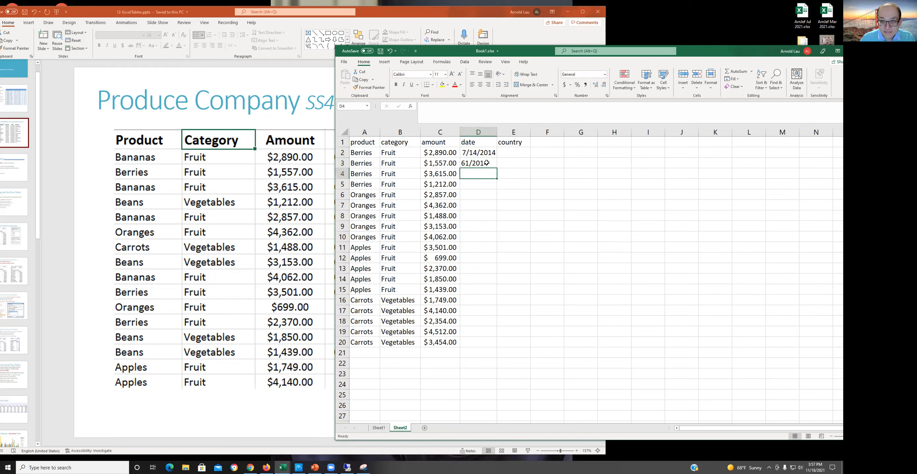
{"action": "left_click", "coordinate": [487, 163]}
{"action": "type", "text": "6/1/20"}
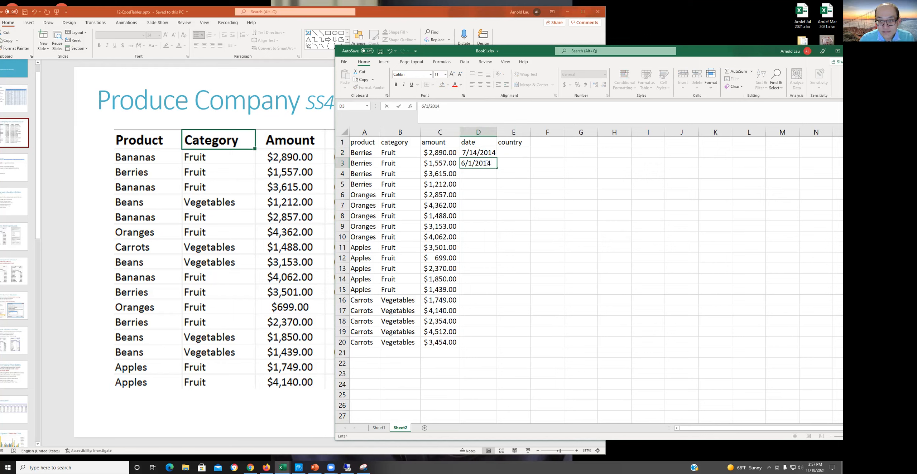
{"action": "key", "text": "Return"}
{"action": "type", "text": "8/"}
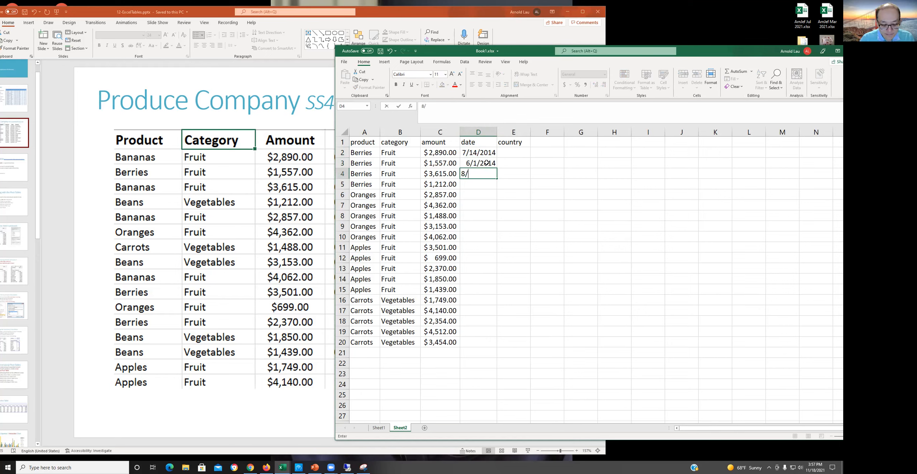
{"action": "type", "text": "1/2014"}
{"action": "key", "text": "Return"}
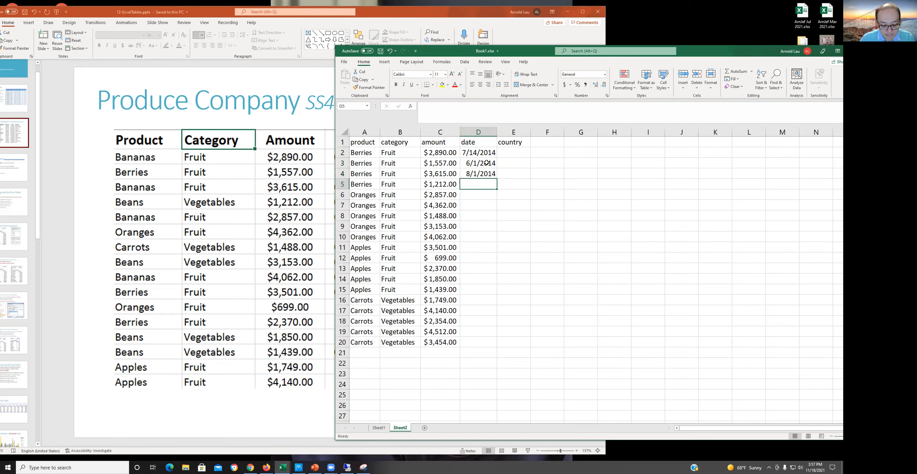
Enter 4/15/2014 as the date of the last Berries row in cell D5
{"action": "type", "text": "44/12"}
{"action": "key", "text": "BackSpace"}
{"action": "key", "text": "BackSpace"}
{"action": "key", "text": "BackSpace"}
{"action": "key", "text": "BackSpace"}
{"action": "type", "text": "/12"}
{"action": "key", "text": "BackSpace"}
{"action": "key", "text": "BackSpace"}
{"action": "key", "text": "BackSpace"}
{"action": "type", "text": "/15/2014"}
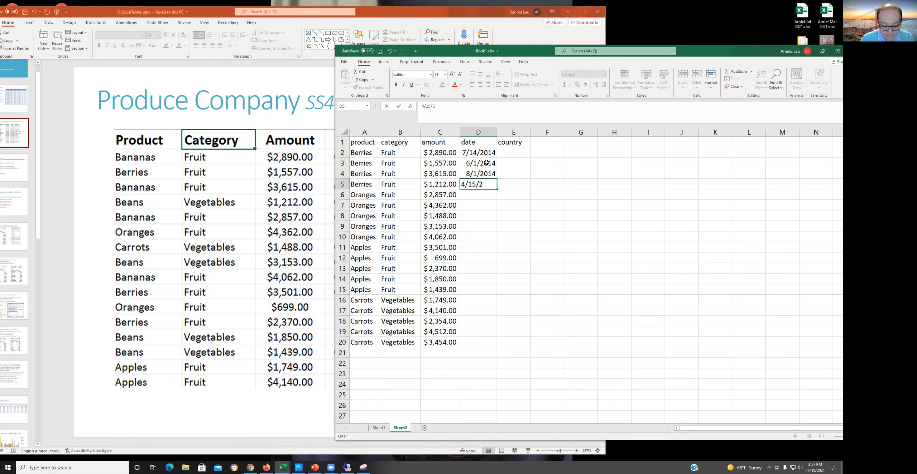
{"action": "key", "text": "Return"}
Copy the 4/15/2014 date from cell D5 into cells D7, D10 and D12
{"action": "key", "text": "Up"}
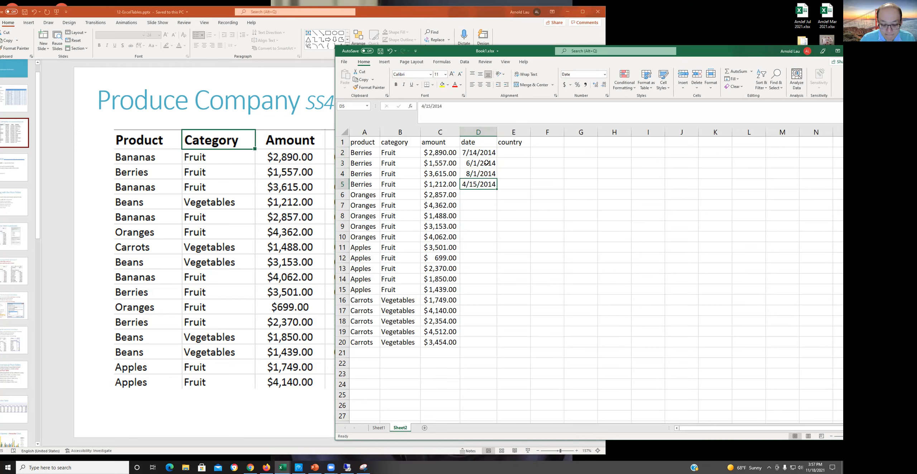
{"action": "key", "text": "ctrl+c"}
{"action": "key", "text": "Down"}
{"action": "key", "text": "Down"}
{"action": "key", "text": "ctrl+v"}
{"action": "key", "text": "Down"}
{"action": "key", "text": "Down"}
{"action": "key", "text": "Down"}
{"action": "key", "text": "ctrl+v"}
{"action": "key", "text": "Down"}
{"action": "key", "text": "Down"}
{"action": "key", "text": "ctrl+v"}
Paste the copied 4/15/2014 date into cells D15 and D18
{"action": "key", "text": "Down"}
{"action": "key", "text": "Down"}
{"action": "key", "text": "Down"}
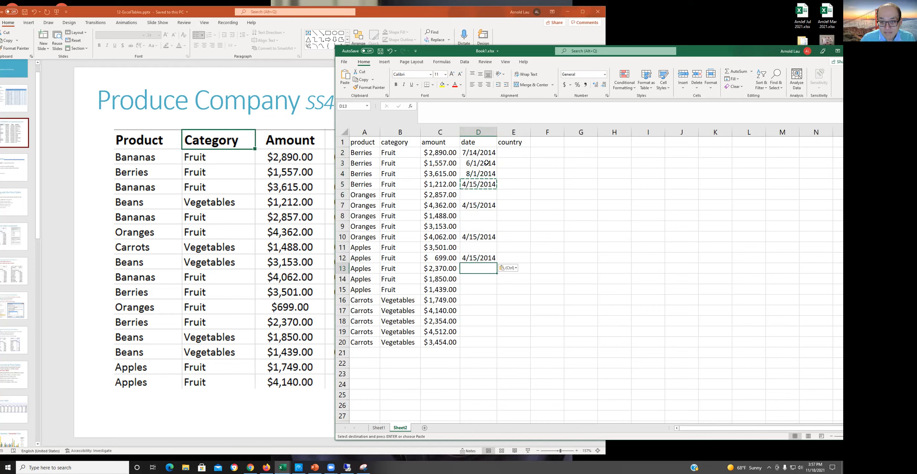
{"action": "key", "text": "ctrl+v"}
{"action": "key", "text": "Down"}
{"action": "key", "text": "Down"}
{"action": "key", "text": "Down"}
{"action": "key", "text": "ctrl+v"}
Copy the 6/1/2014 date from cell D3 into the empty Oranges date cells D6, D8 and D9
{"action": "key", "text": "Up"}
{"action": "key", "text": "Up"}
{"action": "key", "text": "Up"}
{"action": "key", "text": "Up"}
{"action": "key", "text": "Up"}
{"action": "key", "text": "Up"}
{"action": "key", "text": "Up"}
{"action": "key", "text": "Up"}
{"action": "key", "text": "Up"}
{"action": "key", "text": "Up"}
{"action": "key", "text": "Up"}
{"action": "key", "text": "Up"}
{"action": "key", "text": "Up"}
{"action": "key", "text": "Up"}
{"action": "key", "text": "Up"}
{"action": "key", "text": "Up"}
{"action": "key", "text": "Down"}
{"action": "key", "text": "ctrl+c"}
{"action": "key", "text": "Down"}
{"action": "key", "text": "Down"}
{"action": "key", "text": "Down"}
{"action": "key", "text": "ctrl+v"}
{"action": "key", "text": "Down"}
{"action": "key", "text": "Down"}
{"action": "key", "text": "ctrl+v"}
{"action": "key", "text": "Down"}
{"action": "key", "text": "Down"}
{"action": "key", "text": "Up"}
{"action": "key", "text": "ctrl+v"}
{"action": "key", "text": "Down"}
{"action": "key", "text": "Down"}
{"action": "key", "text": "Down"}
{"action": "key", "text": "Down"}
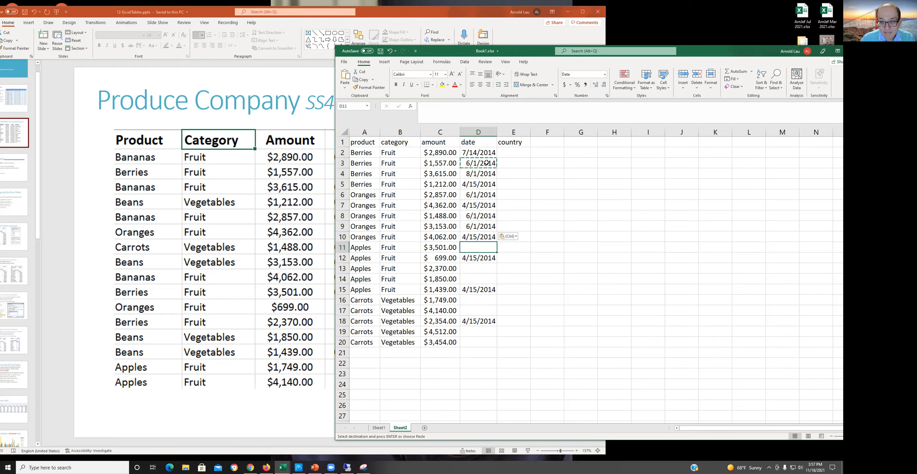
{"action": "type", "text": "v"}
{"action": "key", "text": "Return"}
{"action": "key", "text": "Up"}
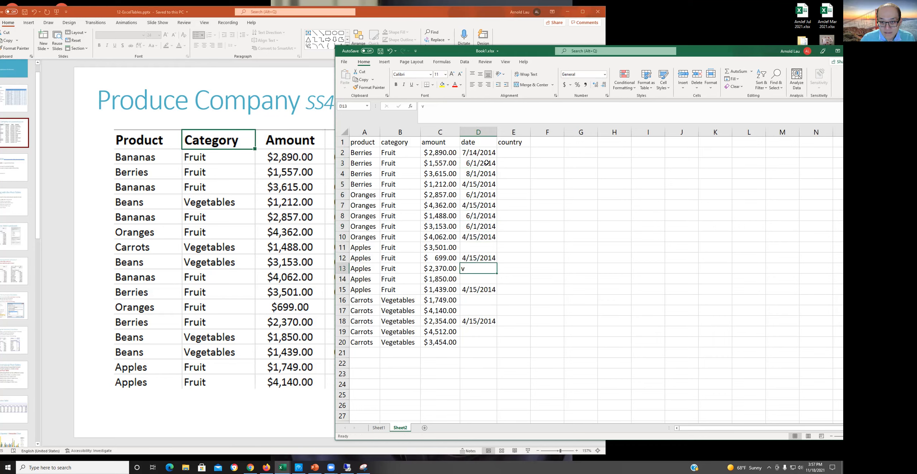
Copy the 8/1/2014 date from cell D4 into the Apples date cells D11, D13 and D14
{"action": "key", "text": "Up"}
{"action": "key", "text": "Up"}
{"action": "key", "text": "Up"}
{"action": "key", "text": "Up"}
{"action": "key", "text": "Up"}
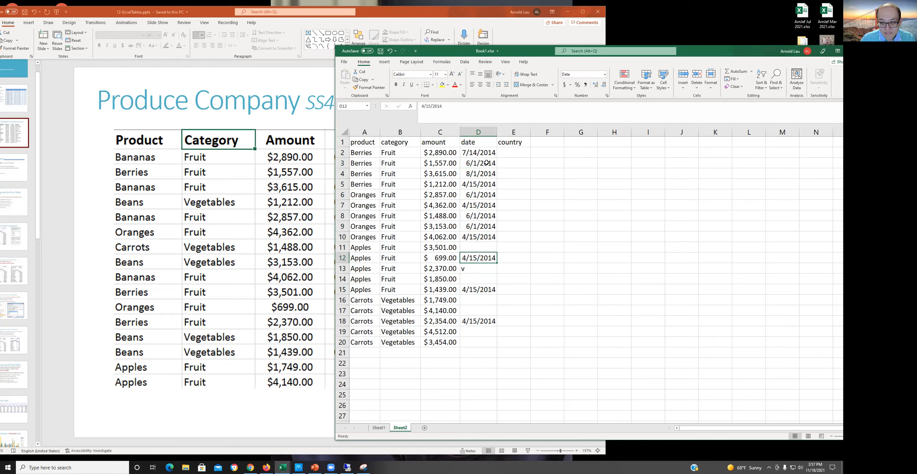
{"action": "key", "text": "Up"}
{"action": "key", "text": "Up"}
{"action": "key", "text": "Up"}
{"action": "key", "text": "Up"}
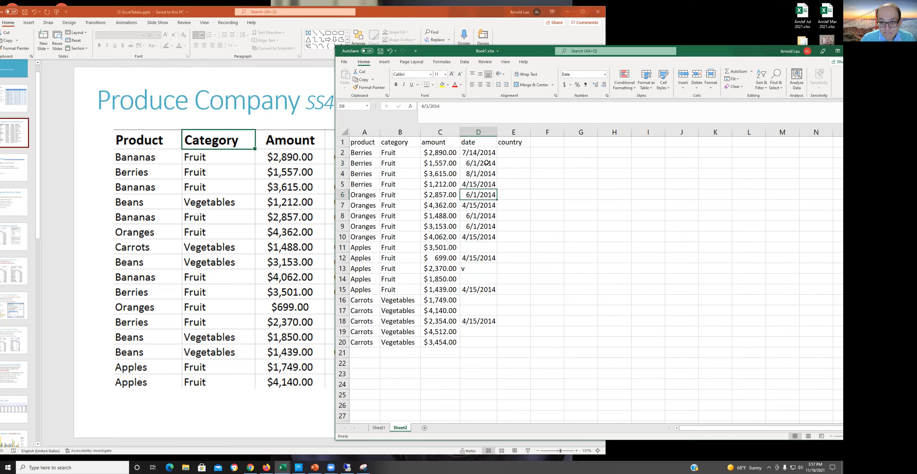
{"action": "key", "text": "ctrl+c"}
{"action": "key", "text": "Down"}
{"action": "key", "text": "Down"}
{"action": "key", "text": "Down"}
{"action": "key", "text": "Down"}
{"action": "key", "text": "Down"}
{"action": "key", "text": "Down"}
{"action": "key", "text": "Down"}
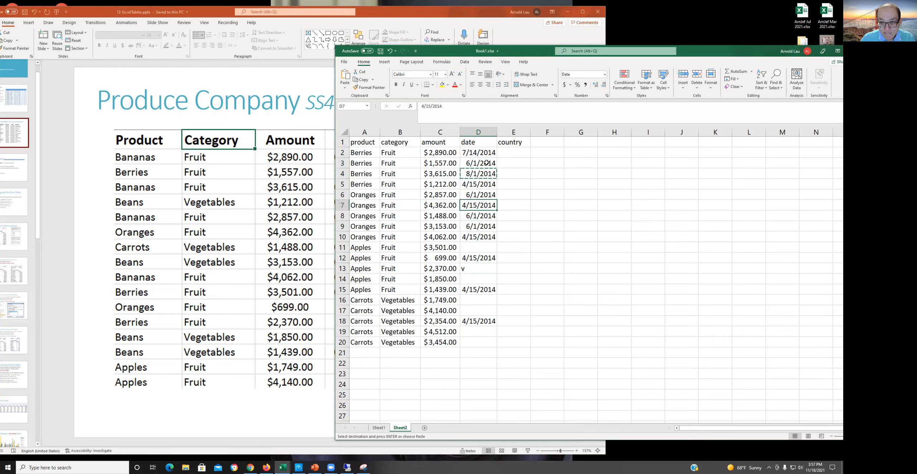
{"action": "key", "text": "ctrl+v"}
{"action": "key", "text": "Down"}
{"action": "key", "text": "Down"}
{"action": "key", "text": "ctrl+v"}
{"action": "key", "text": "Down"}
{"action": "key", "text": "Down"}
{"action": "key", "text": "Up"}
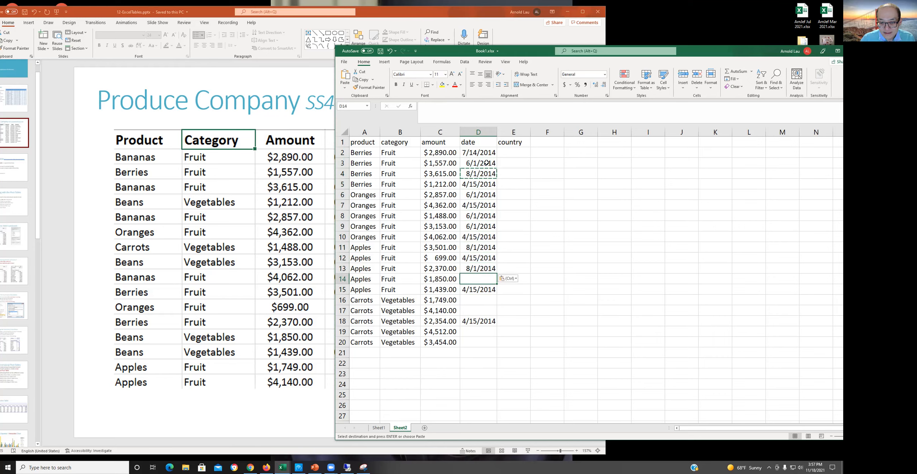
{"action": "key", "text": "ctrl+v"}
Enter 3/12/2014 in cell D16 and copy that date into cell D17
{"action": "key", "text": "Down"}
{"action": "key", "text": "Down"}
{"action": "key", "text": "Down"}
{"action": "key", "text": "Up"}
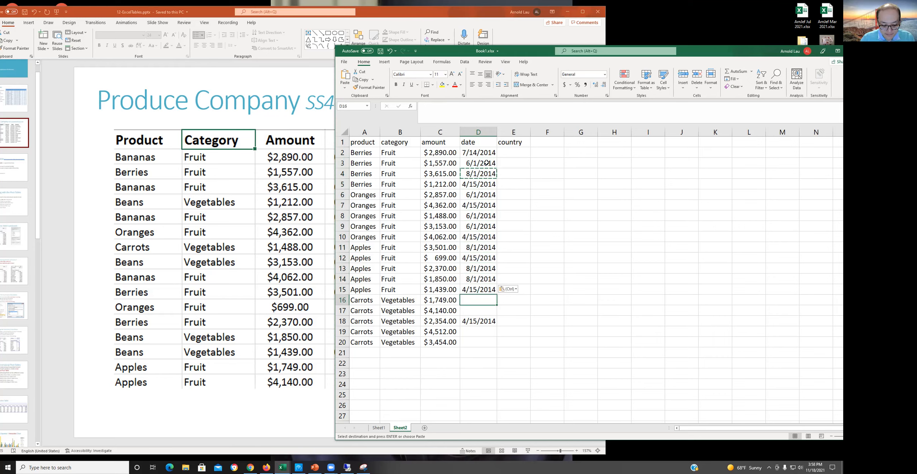
{"action": "type", "text": "3/12/"}
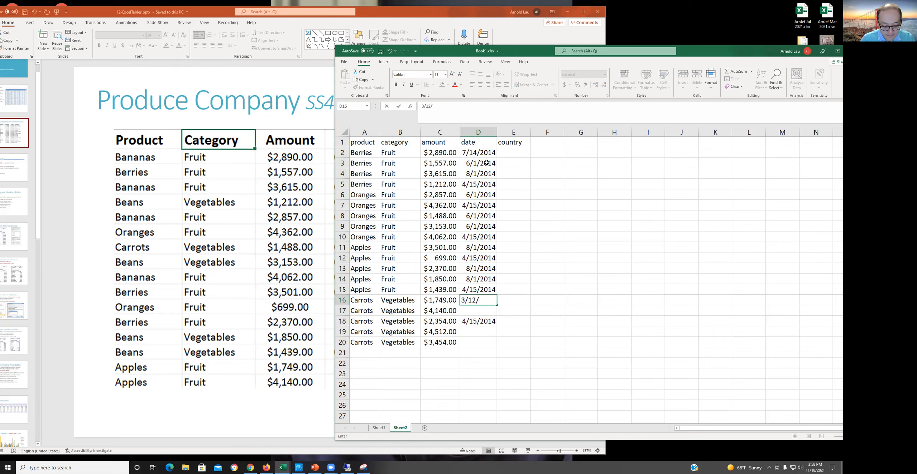
{"action": "type", "text": "2014"}
{"action": "key", "text": "Return"}
{"action": "key", "text": "Up"}
{"action": "key", "text": "ctrl+c"}
{"action": "key", "text": "Down"}
{"action": "key", "text": "ctrl+v"}
{"action": "key", "text": "Escape"}
Enter the dates 9/13/2014 in cell D19 and 11/25/2014 in cell D20
{"action": "key", "text": "Down"}
{"action": "key", "text": "Down"}
{"action": "key", "text": "Up"}
{"action": "key", "text": "Down"}
{"action": "key", "text": "Down"}
{"action": "key", "text": "Up"}
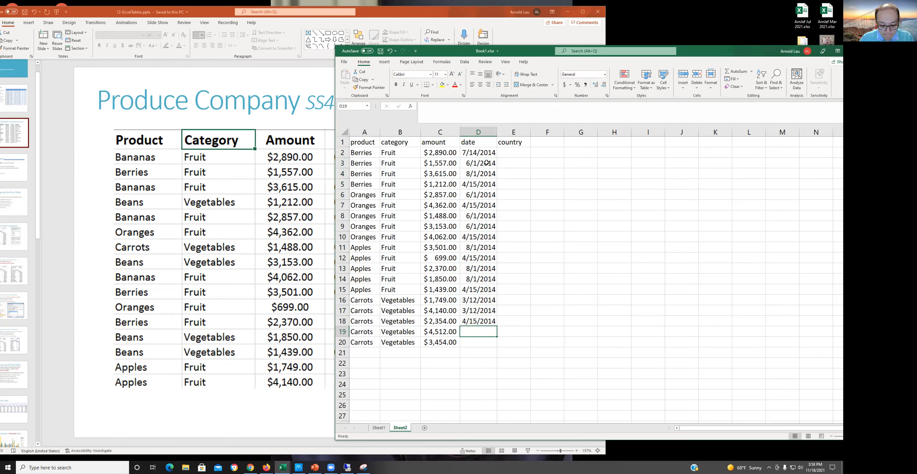
{"action": "type", "text": "9/13/"}
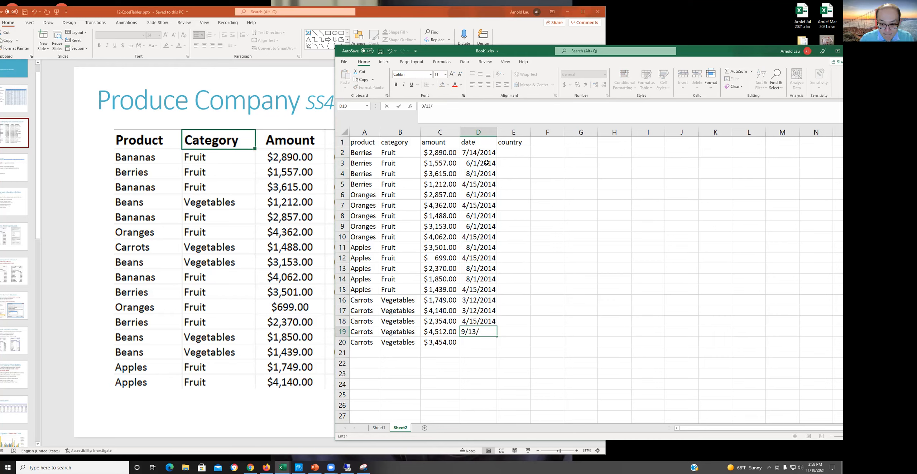
{"action": "type", "text": "2014"}
{"action": "key", "text": "Return"}
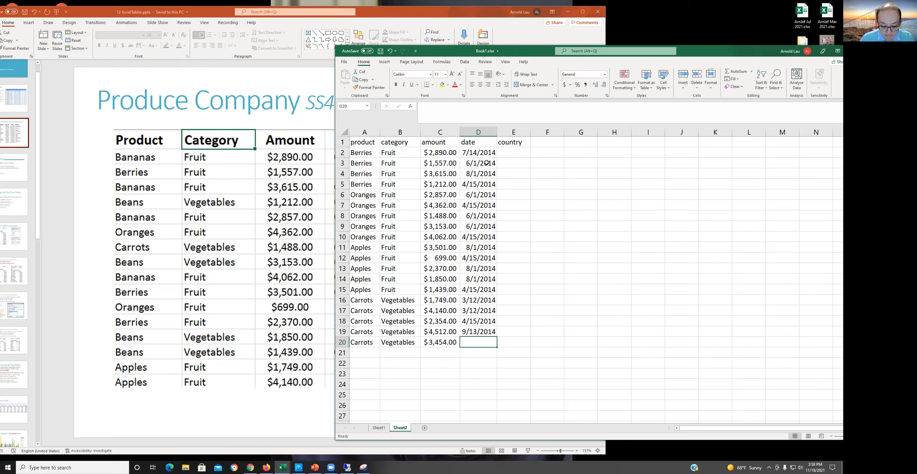
{"action": "type", "text": "11/2"}
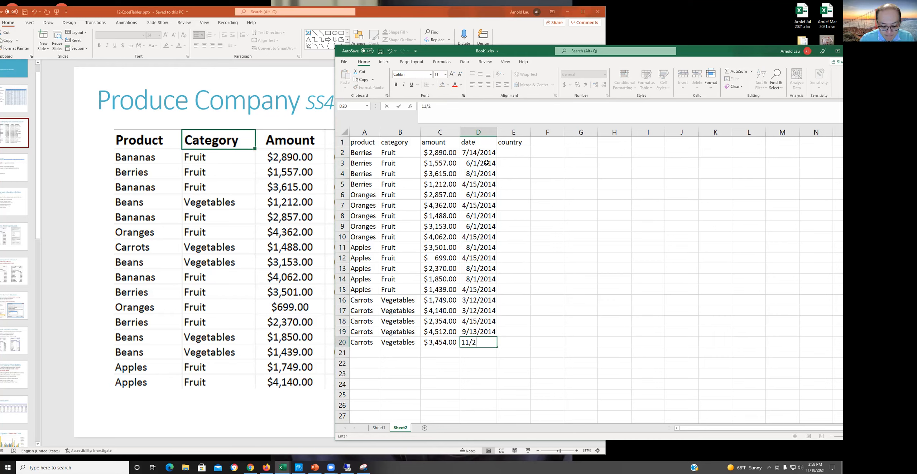
{"action": "type", "text": "5/2014"}
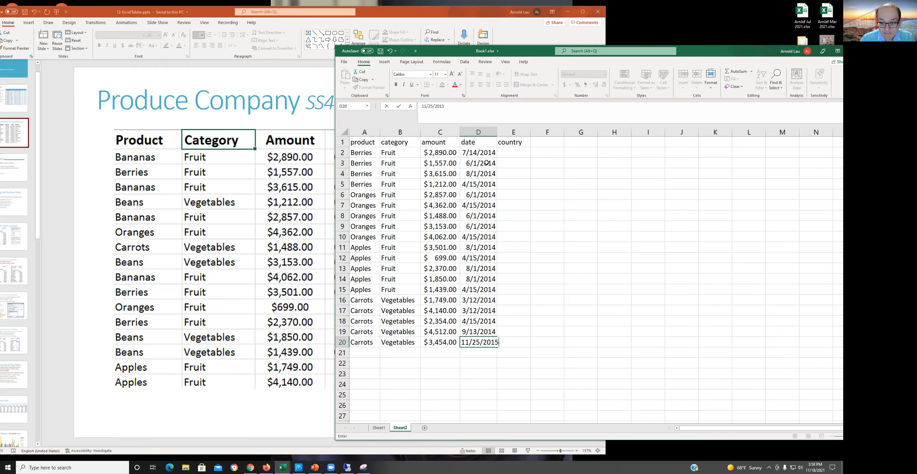
{"action": "key", "text": "Return"}
Return to the date header in D1 and shift the workbook window to uncover the slide's date and country columns
{"action": "key", "text": "Up"}
{"action": "key", "text": "Up"}
{"action": "key", "text": "Up"}
{"action": "key", "text": "Up"}
{"action": "key", "text": "Up"}
{"action": "key", "text": "Up"}
{"action": "key", "text": "Up"}
{"action": "key", "text": "Up"}
{"action": "key", "text": "Up"}
{"action": "key", "text": "Up"}
{"action": "key", "text": "Up"}
{"action": "key", "text": "Up"}
{"action": "key", "text": "Up"}
{"action": "key", "text": "Up"}
{"action": "key", "text": "Up"}
{"action": "key", "text": "Up"}
{"action": "key", "text": "Up"}
{"action": "key", "text": "Up"}
{"action": "key", "text": "Up"}
{"action": "key", "text": "Up"}
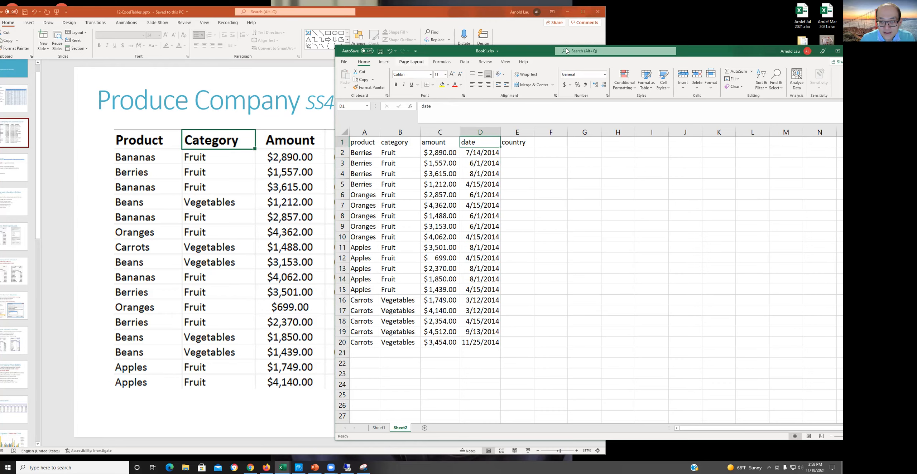
{"action": "left_click_drag", "start_coordinate": [573, 68], "coordinate": [720, 80]}
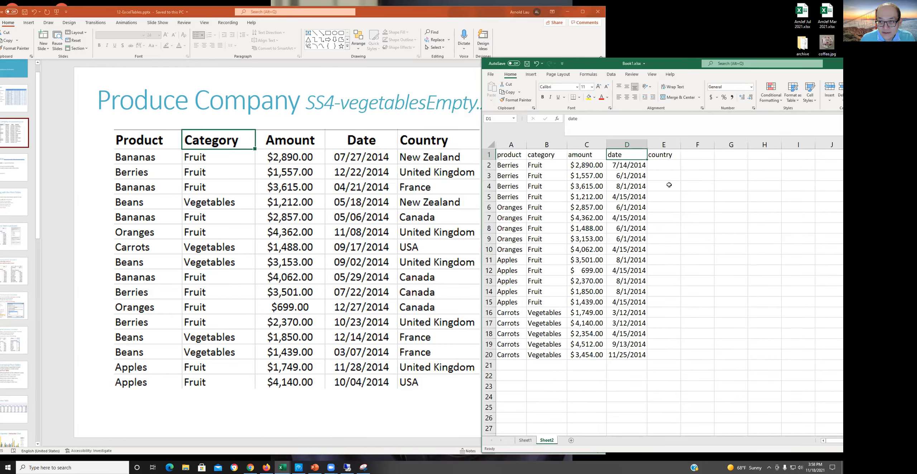
Enter France, USA and Canada in cells E2, E3 and E4 of the country column
{"action": "left_click", "coordinate": [663, 164]}
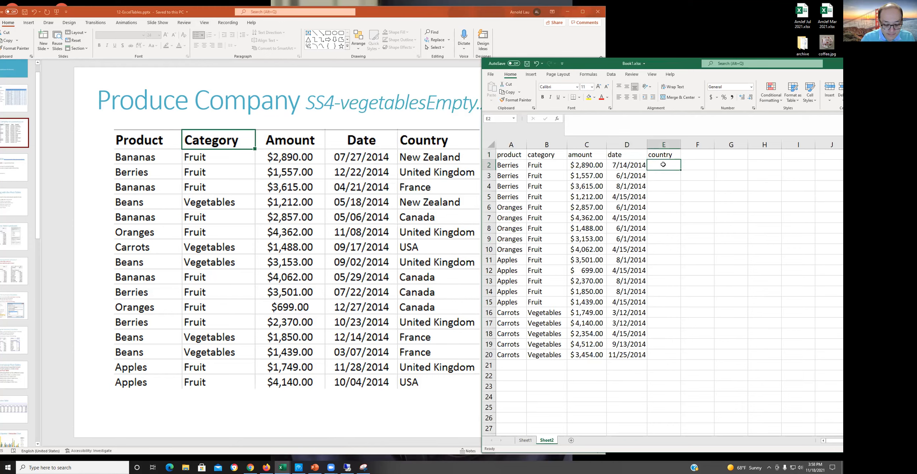
{"action": "type", "text": "France"}
{"action": "key", "text": "Return"}
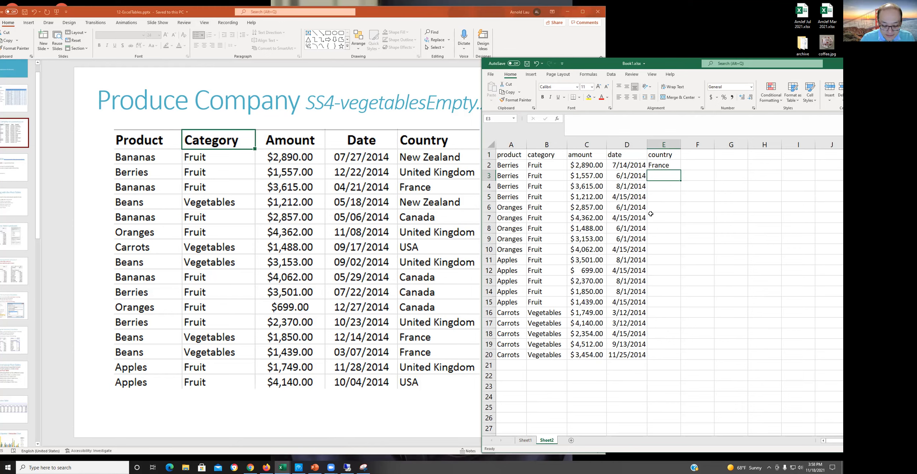
{"action": "type", "text": "USA"}
{"action": "key", "text": "Return"}
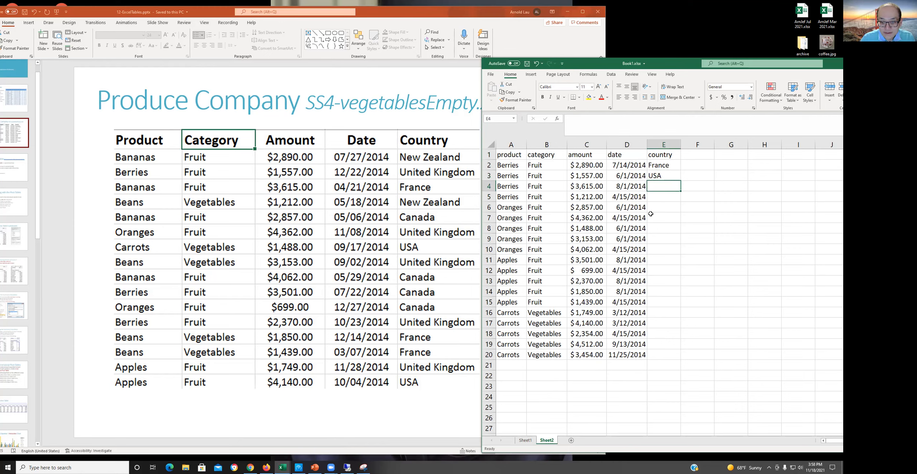
{"action": "type", "text": "an"}
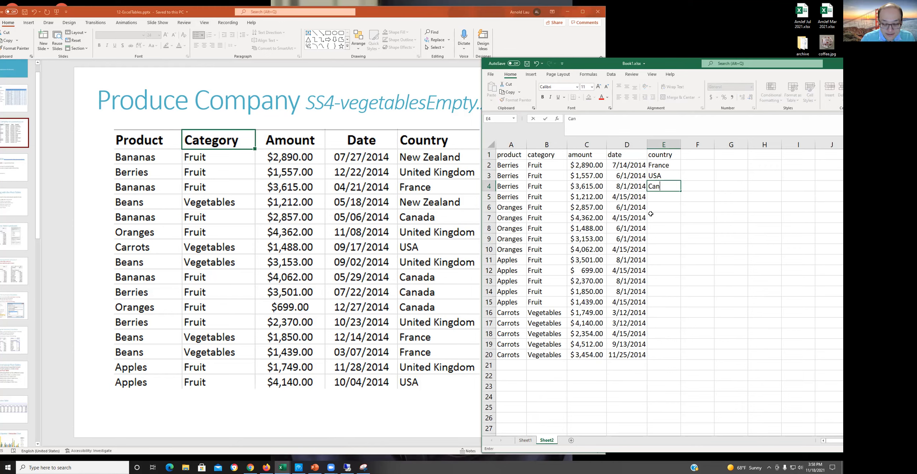
{"action": "type", "text": "ada"}
{"action": "key", "text": "Return"}
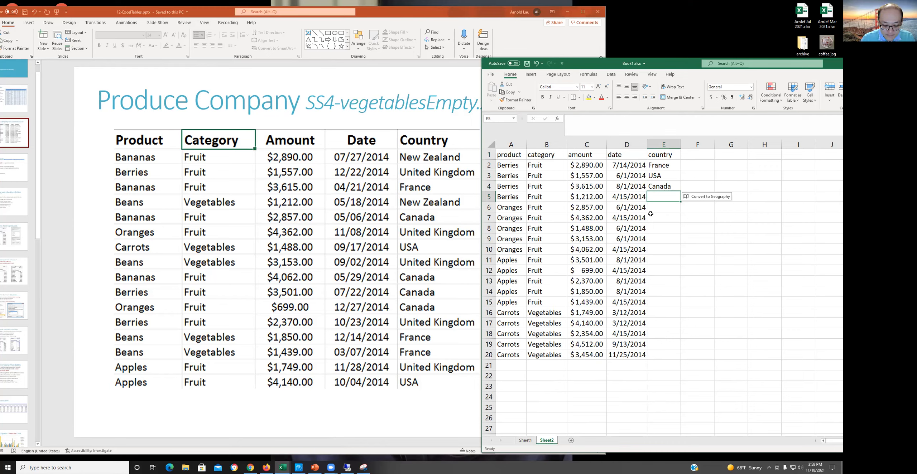
Enter United Kingdom in cell E5 and autofit the width of column E
{"action": "type", "text": "United Kingdow"}
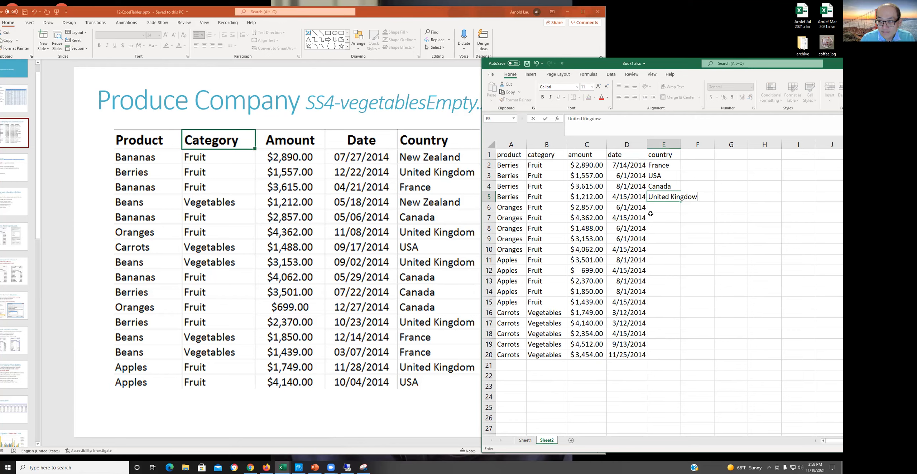
{"action": "key", "text": "BackSpace"}
{"action": "type", "text": ","}
{"action": "key", "text": "BackSpace"}
{"action": "type", "text": "m"}
{"action": "key", "text": "Return"}
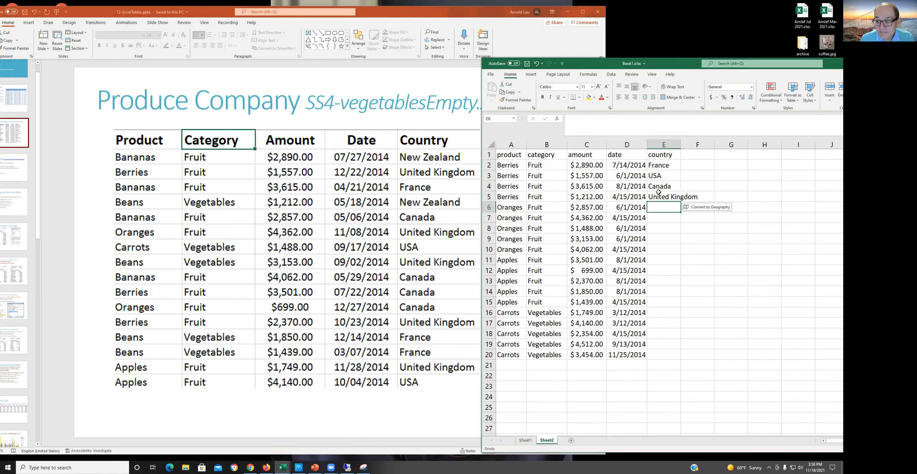
{"action": "double_click", "coordinate": [681, 144]}
Fill the four-country pattern from E2:E5 down the country column to row 20
{"action": "left_click", "coordinate": [674, 167]}
{"action": "left_click_drag", "start_coordinate": [674, 167], "coordinate": [688, 358]}
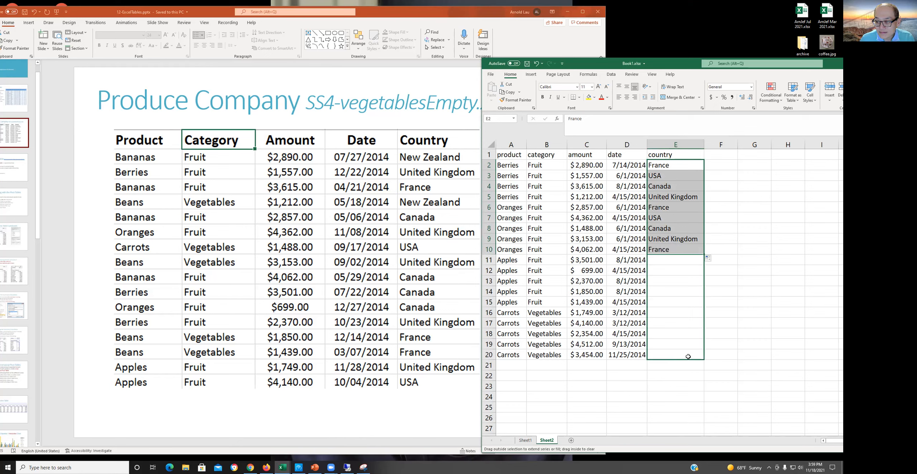
{"action": "left_click", "coordinate": [737, 284]}
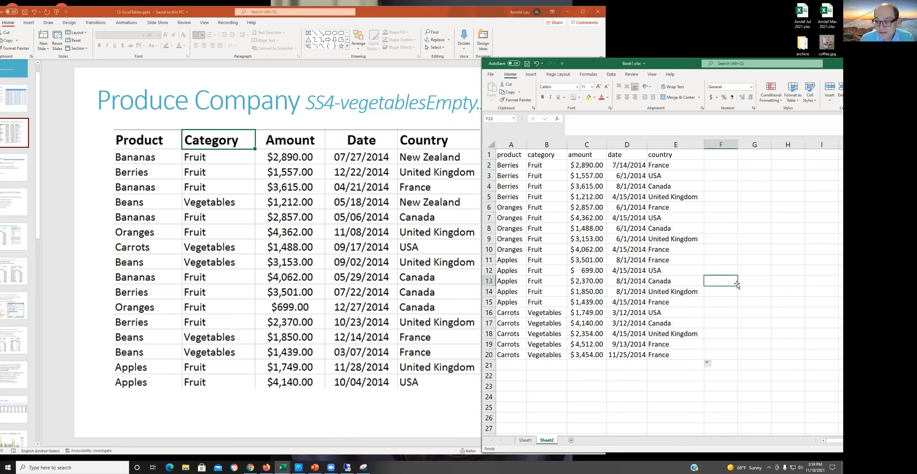
{"action": "left_click", "coordinate": [749, 225]}
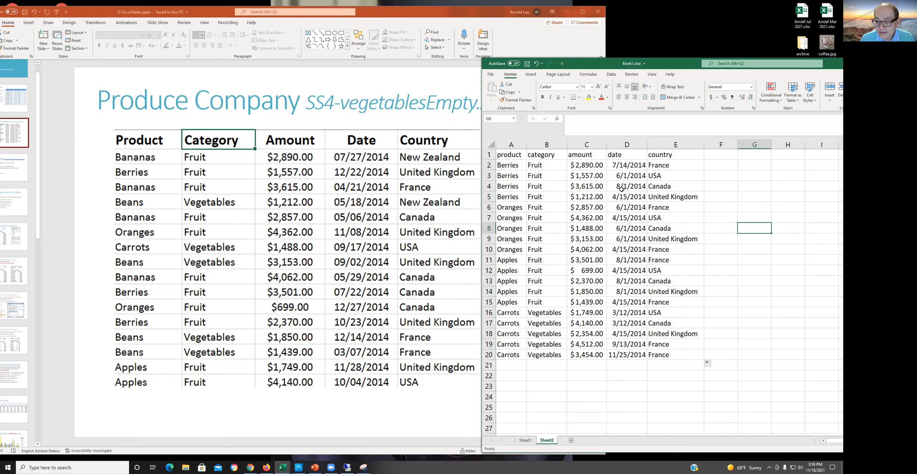
Save the workbook and widen columns A to E of the produce data
{"action": "left_click", "coordinate": [527, 64]}
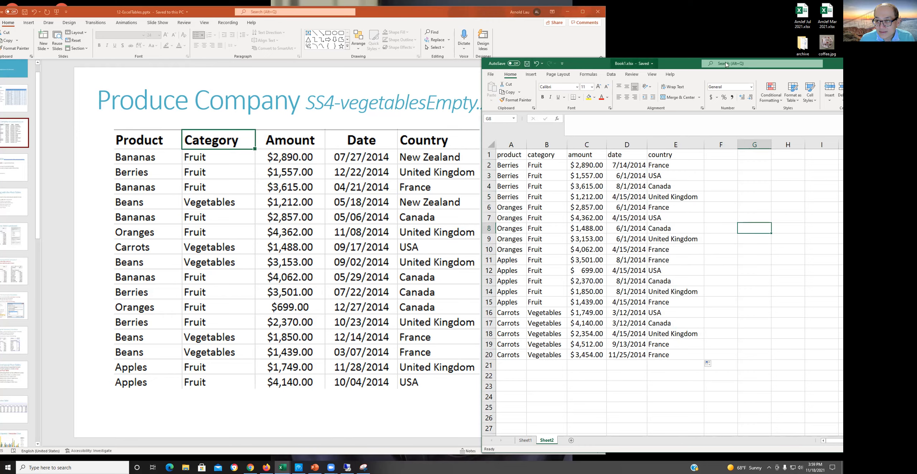
{"action": "left_click_drag", "start_coordinate": [611, 67], "coordinate": [444, 59]}
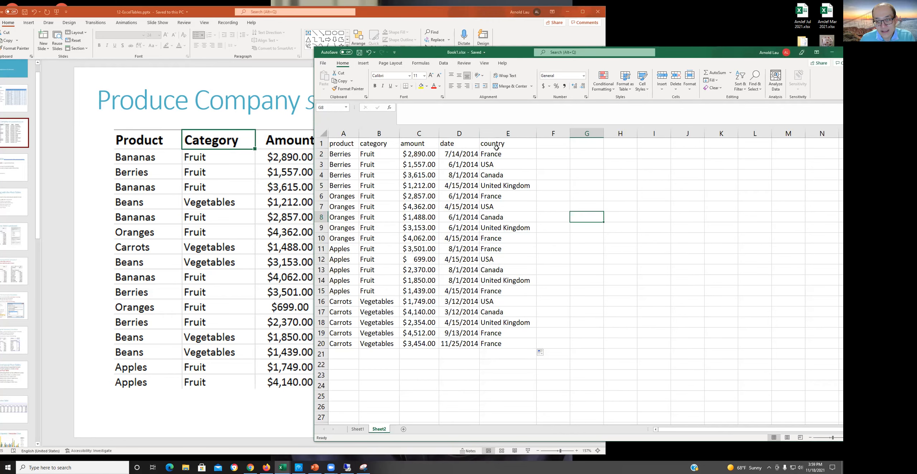
{"action": "left_click_drag", "start_coordinate": [480, 133], "coordinate": [366, 133]}
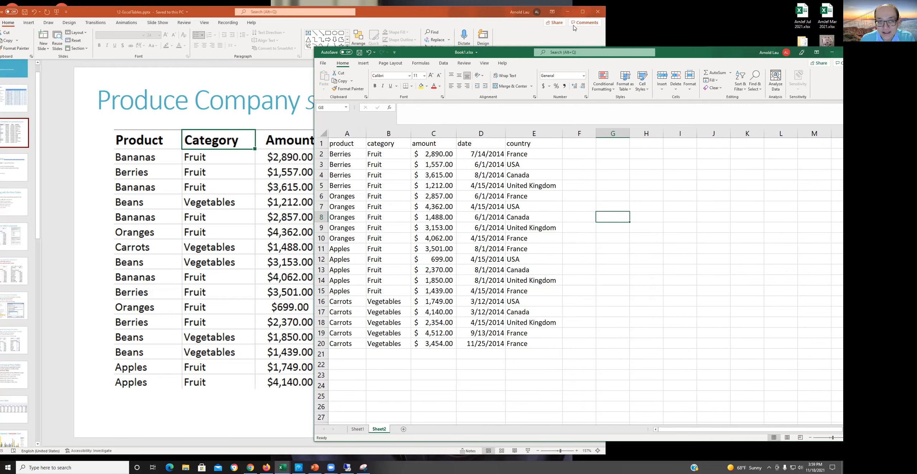
Switch to PowerPoint and examine slides 4 to 7 on what a pivot table is, how to build one, and its sorted and filtered totals
{"action": "left_click_drag", "start_coordinate": [220, 15], "coordinate": [267, 12]}
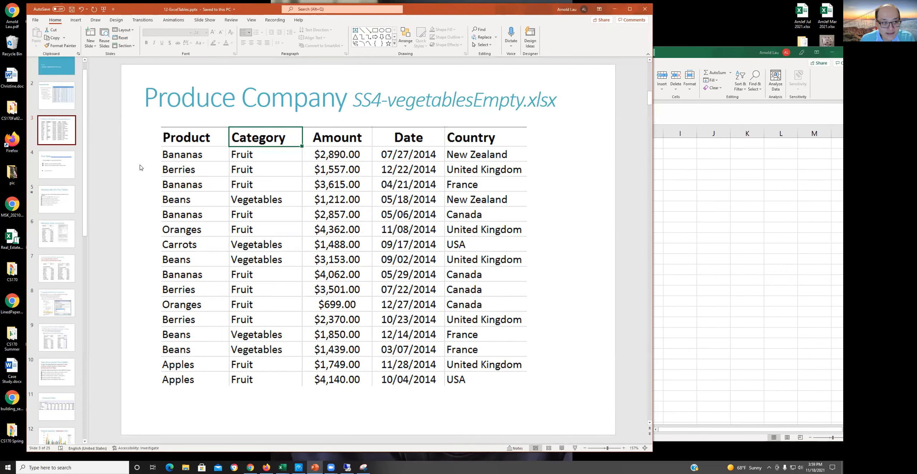
{"action": "left_click", "coordinate": [56, 166]}
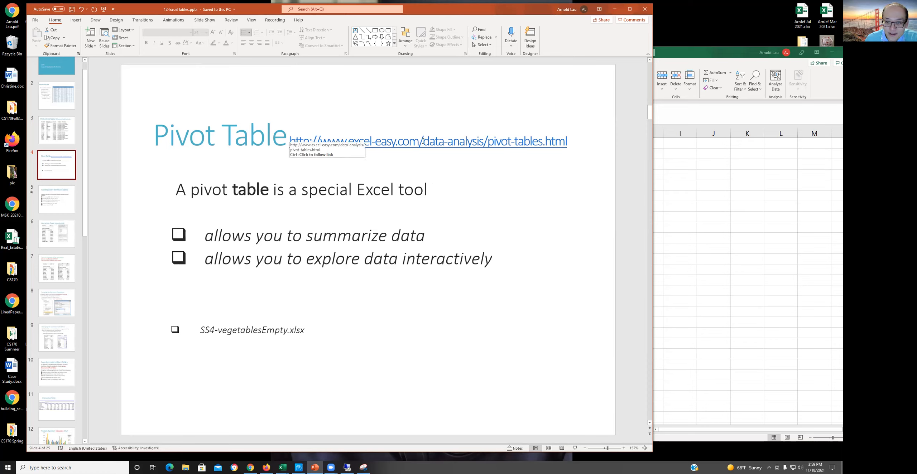
{"action": "left_click", "coordinate": [500, 177]}
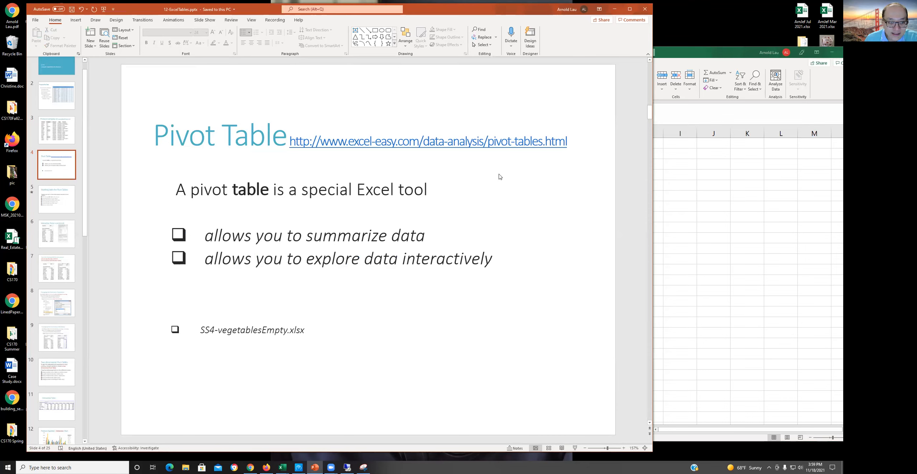
{"action": "left_click", "coordinate": [60, 200]}
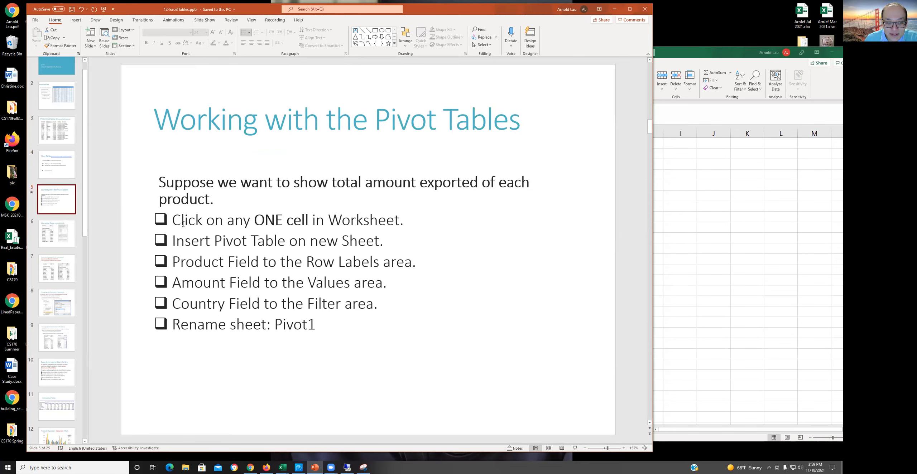
{"action": "left_click_drag", "start_coordinate": [183, 224], "coordinate": [378, 225]}
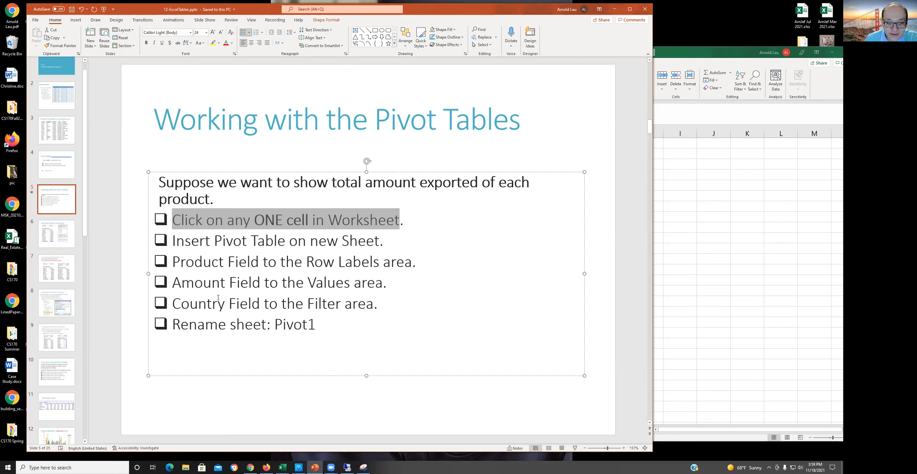
{"action": "left_click", "coordinate": [57, 237]}
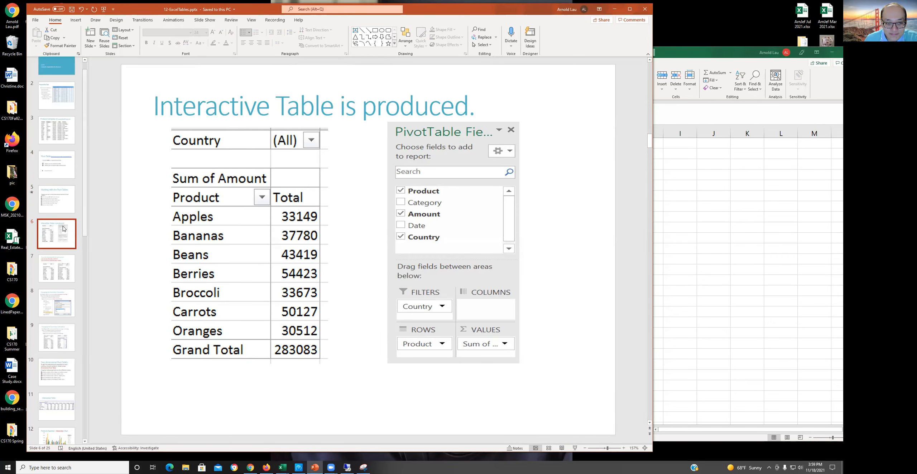
{"action": "key", "text": "Down"}
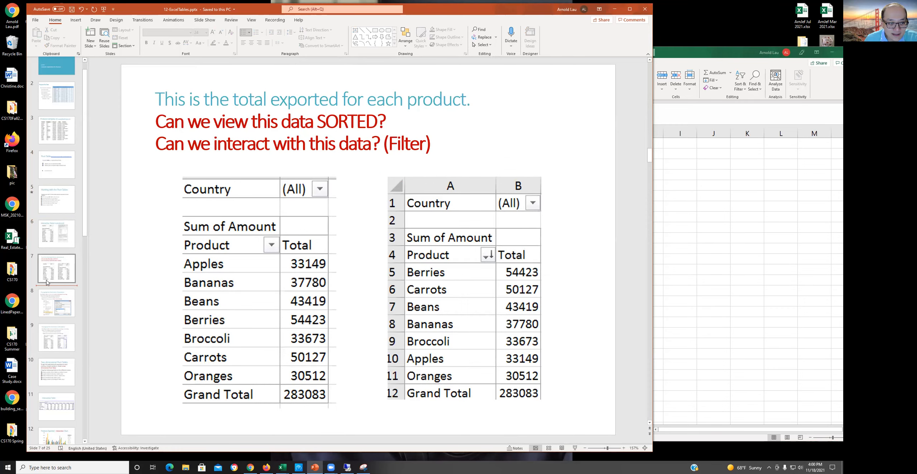
{"action": "left_click", "coordinate": [56, 241]}
Switch to Excel and insert a PivotTable on a new worksheet from the Sheet2 produce data range A1:E20
{"action": "left_click", "coordinate": [671, 258]}
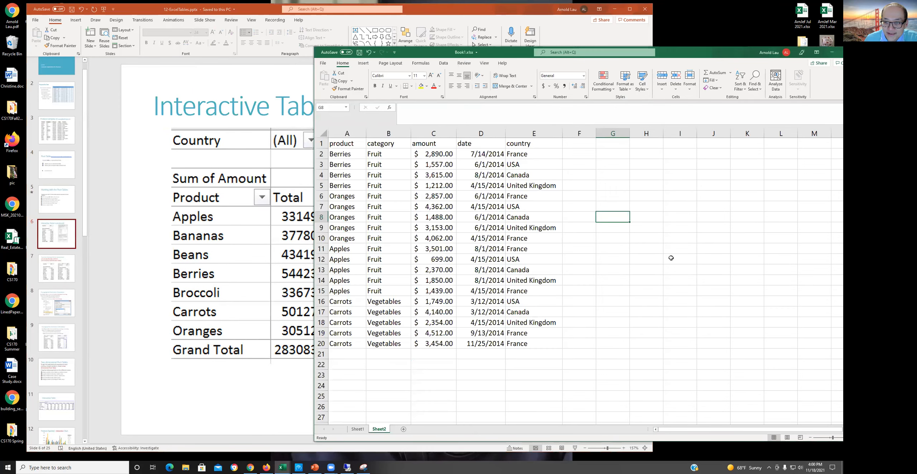
{"action": "left_click", "coordinate": [593, 310]}
{"action": "left_click", "coordinate": [388, 153]}
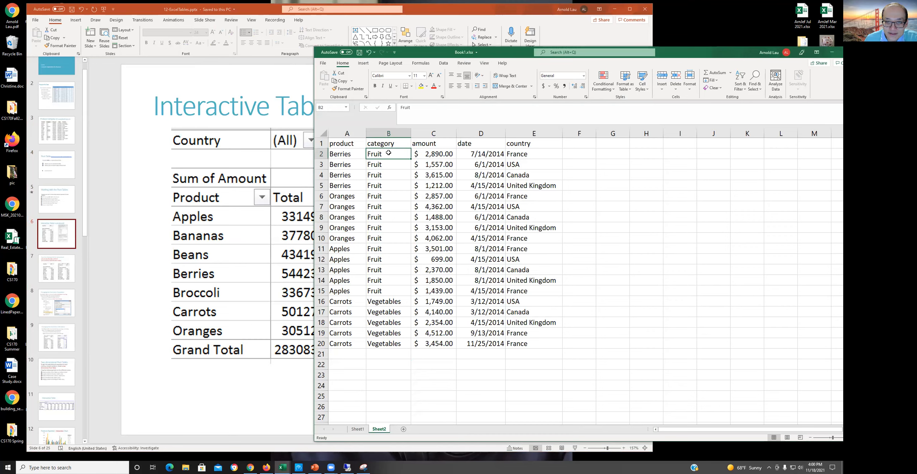
{"action": "left_click", "coordinate": [363, 63]}
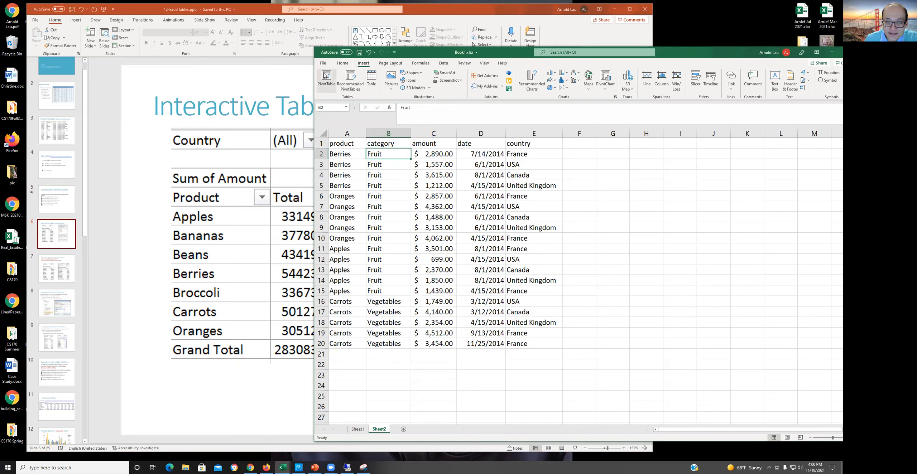
{"action": "left_click", "coordinate": [325, 76]}
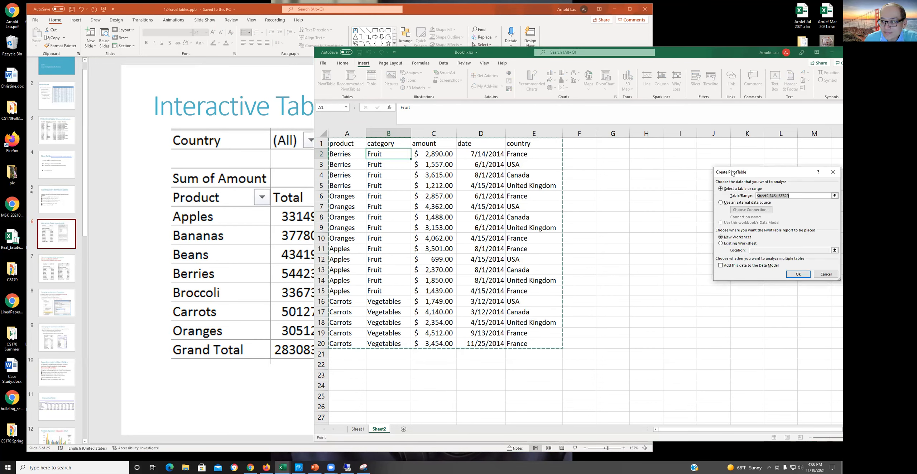
{"action": "left_click_drag", "start_coordinate": [737, 174], "coordinate": [632, 180]}
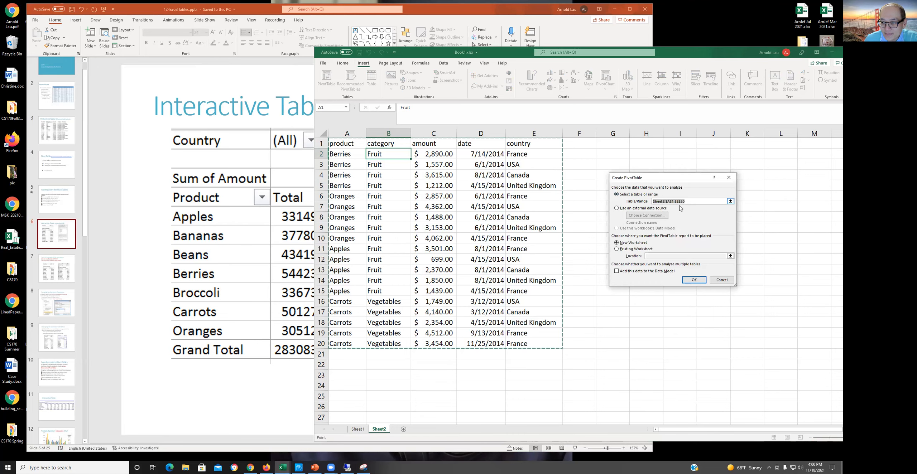
{"action": "left_click", "coordinate": [688, 280]}
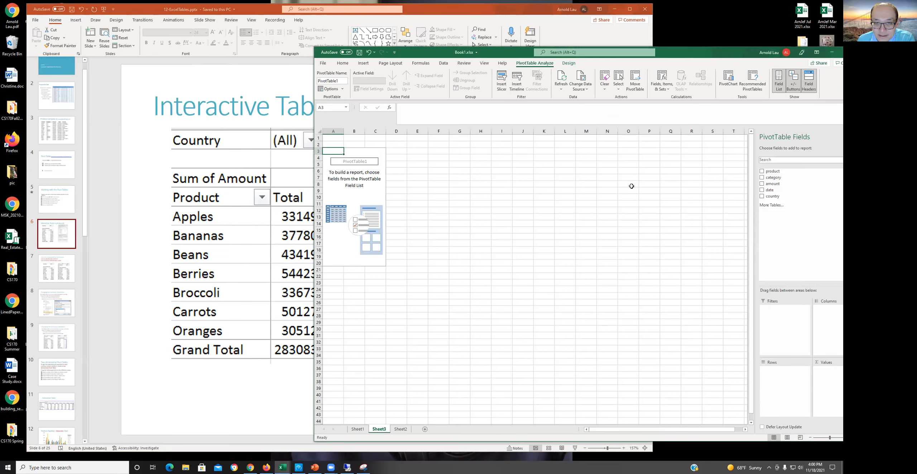
Add the product and category fields to the PivotTable's rows
{"action": "left_click", "coordinate": [763, 172]}
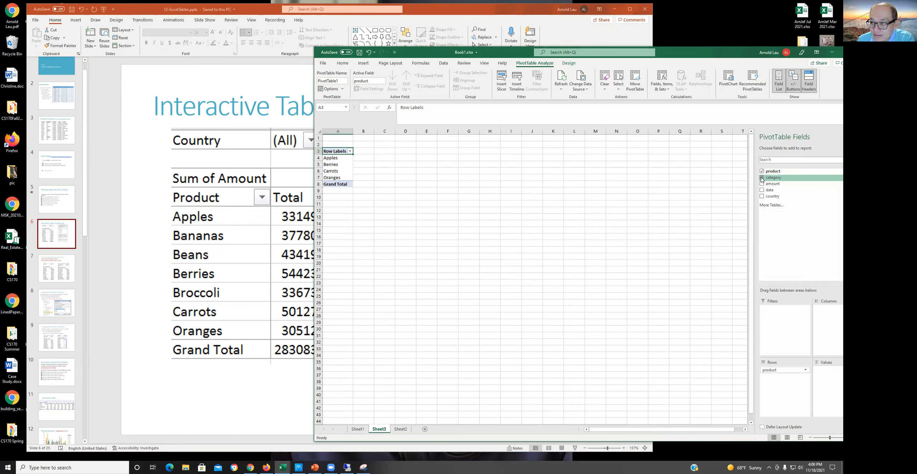
{"action": "left_click", "coordinate": [762, 178]}
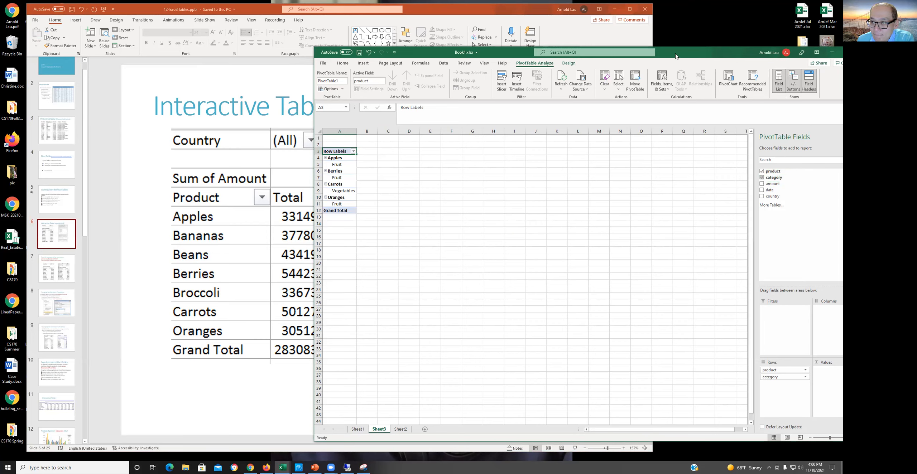
Add the country field to the PivotTable's columns and the amount field to its values as a sum
{"action": "left_click_drag", "start_coordinate": [675, 56], "coordinate": [607, 54]}
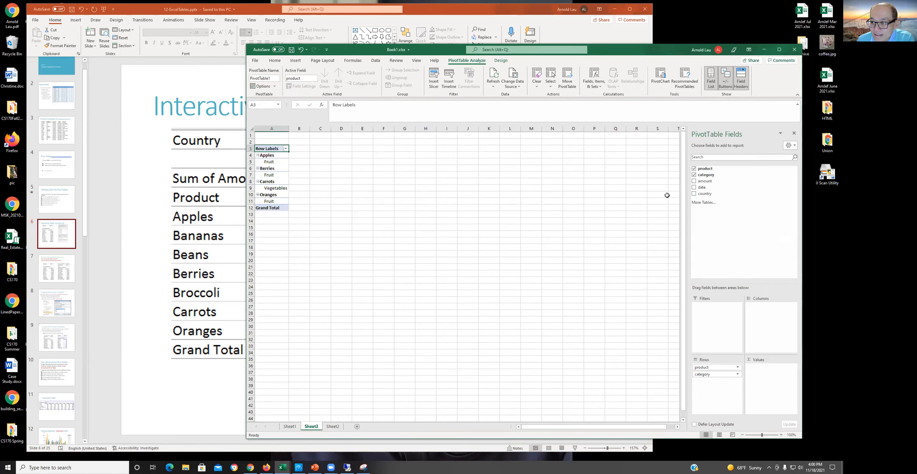
{"action": "left_click", "coordinate": [694, 194]}
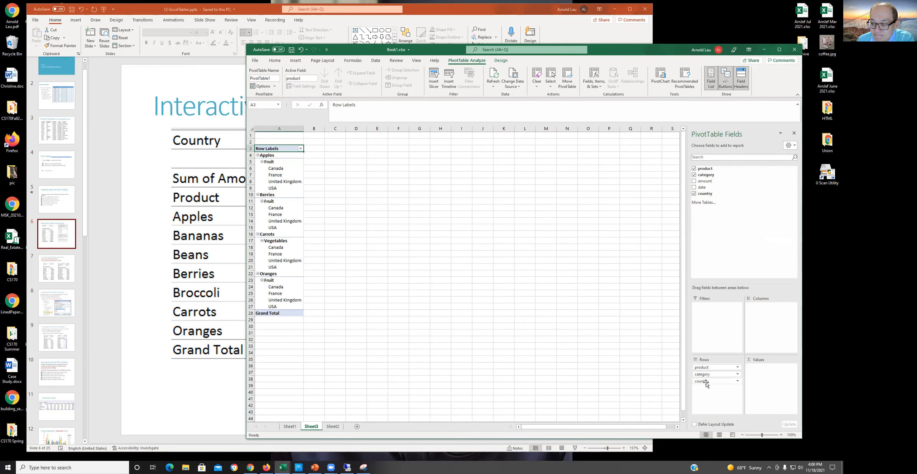
{"action": "left_click_drag", "start_coordinate": [704, 383], "coordinate": [763, 315]}
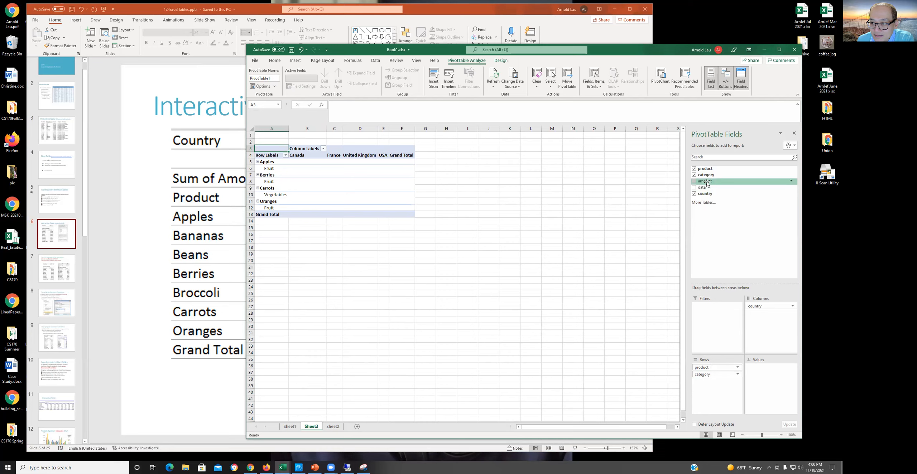
{"action": "left_click", "coordinate": [695, 182]}
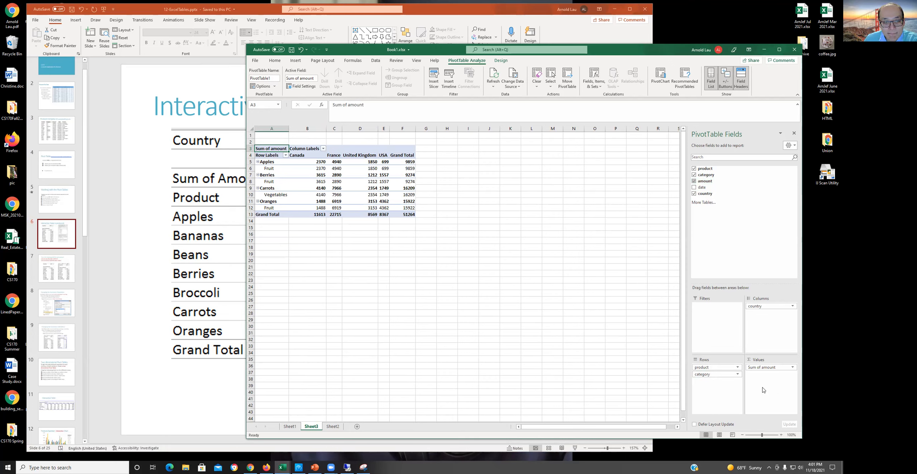
Reorder the PivotTable's row fields so that category is above product
{"action": "left_click_drag", "start_coordinate": [711, 376], "coordinate": [710, 366]}
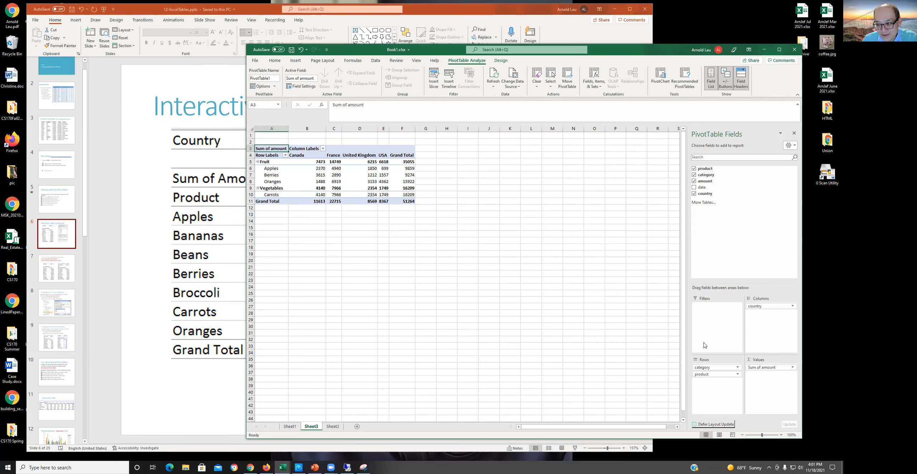
{"action": "left_click_drag", "start_coordinate": [706, 374], "coordinate": [706, 367]}
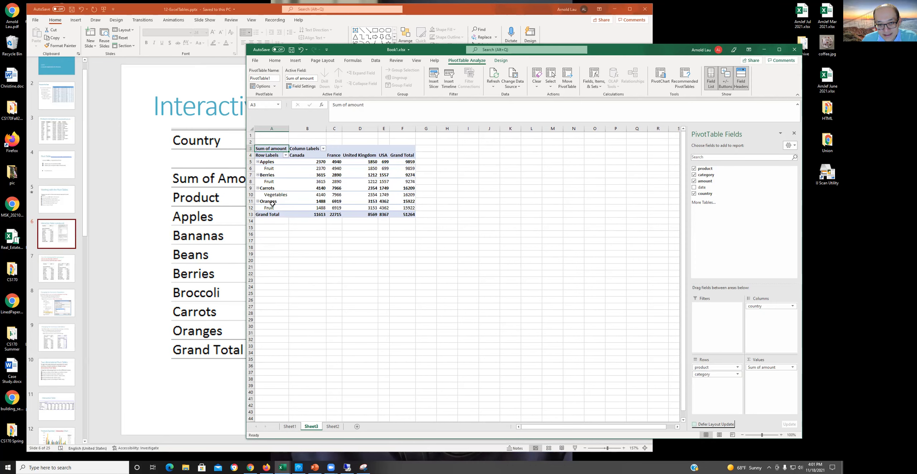
{"action": "left_click", "coordinate": [704, 374]}
{"action": "left_click_drag", "start_coordinate": [705, 375], "coordinate": [704, 367]}
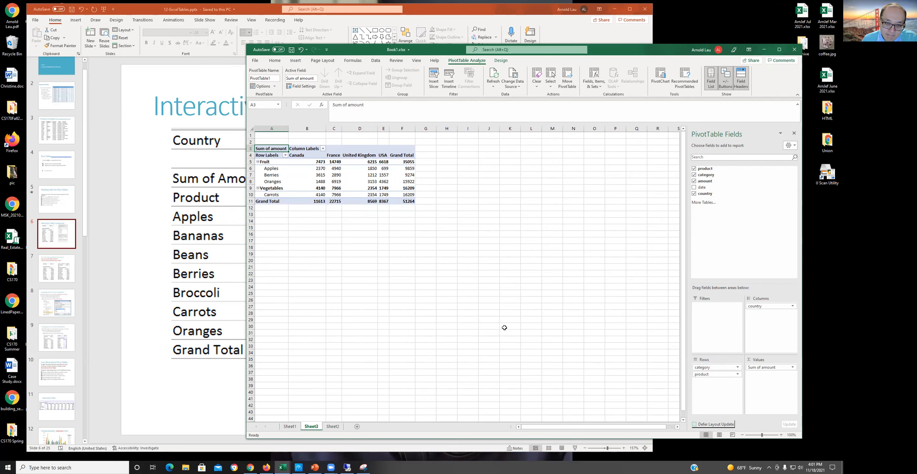
Add the date field to the PivotTable and make it a report filter
{"action": "left_click", "coordinate": [695, 188]}
{"action": "left_click_drag", "start_coordinate": [701, 388], "coordinate": [704, 331]}
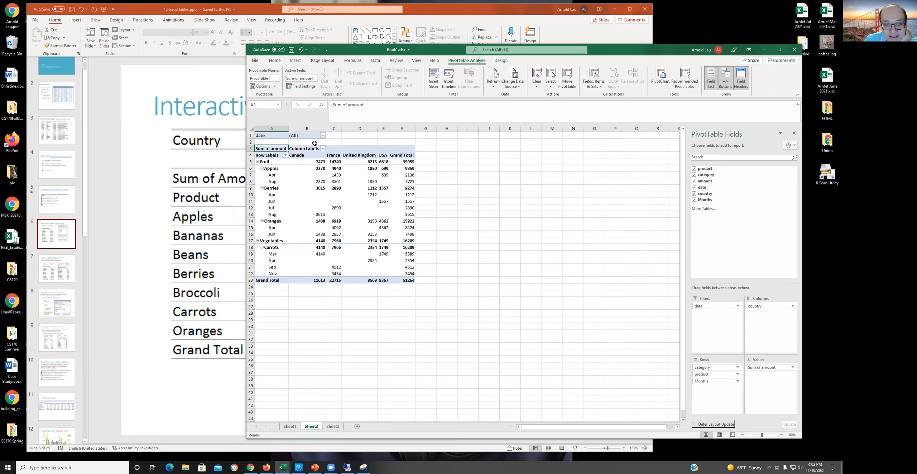
Try filtering the PivotTable by the date item <3/12/2014
{"action": "left_click", "coordinate": [323, 136]}
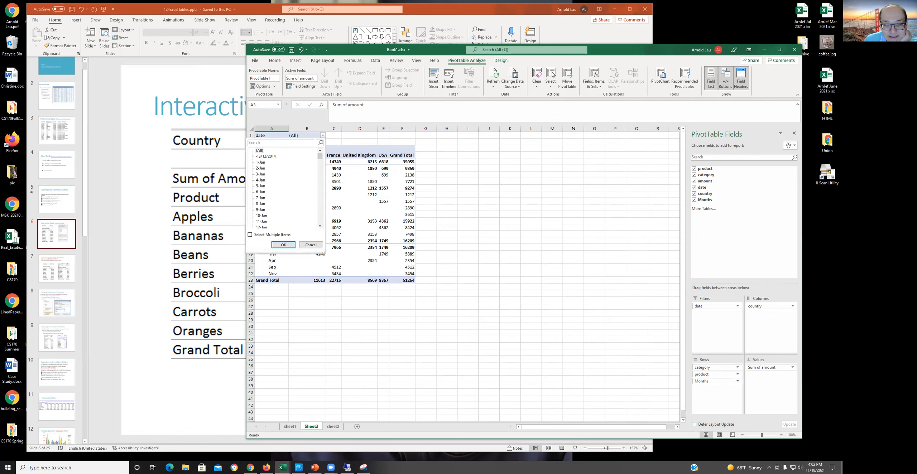
{"action": "left_click", "coordinate": [272, 158]}
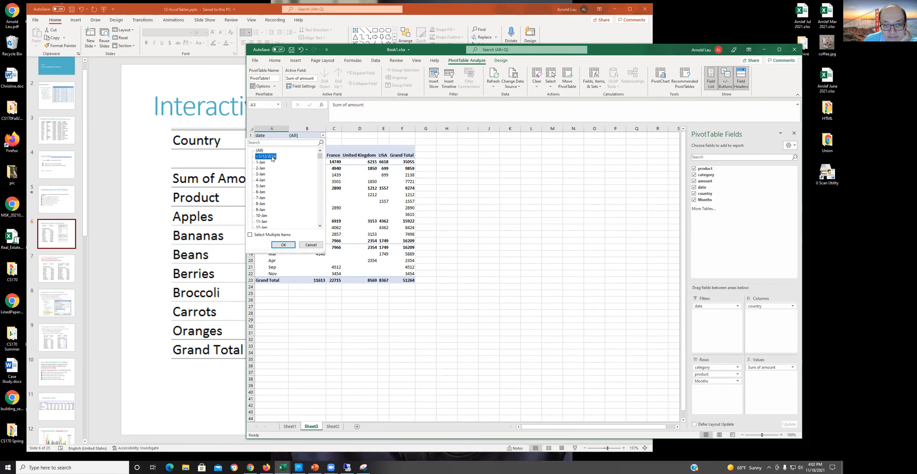
{"action": "left_click", "coordinate": [284, 245]}
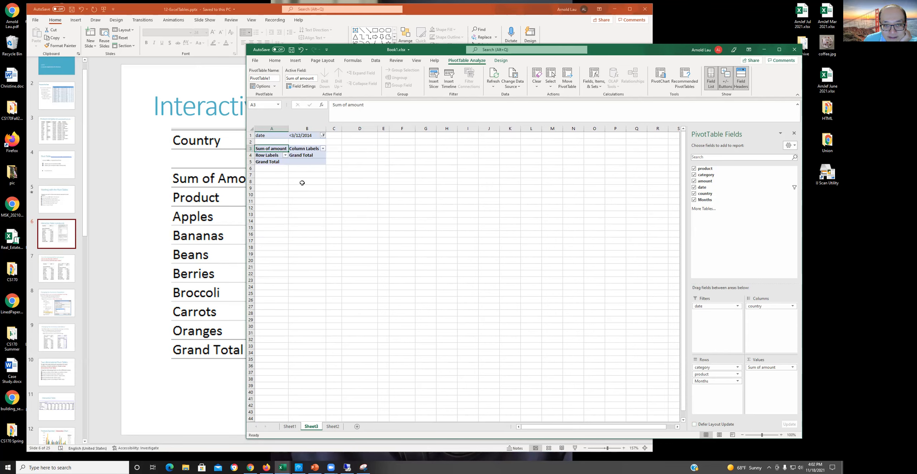
Look through the date filter's items and check them against the dates in the produce data on Sheet2
{"action": "left_click", "coordinate": [323, 136]}
{"action": "scroll", "coordinate": [282, 192], "scroll_direction": "down", "scroll_amount": 20}
{"action": "scroll", "coordinate": [281, 192], "scroll_direction": "down", "scroll_amount": 20}
{"action": "scroll", "coordinate": [282, 193], "scroll_direction": "up", "scroll_amount": 20}
{"action": "scroll", "coordinate": [282, 193], "scroll_direction": "up", "scroll_amount": 20}
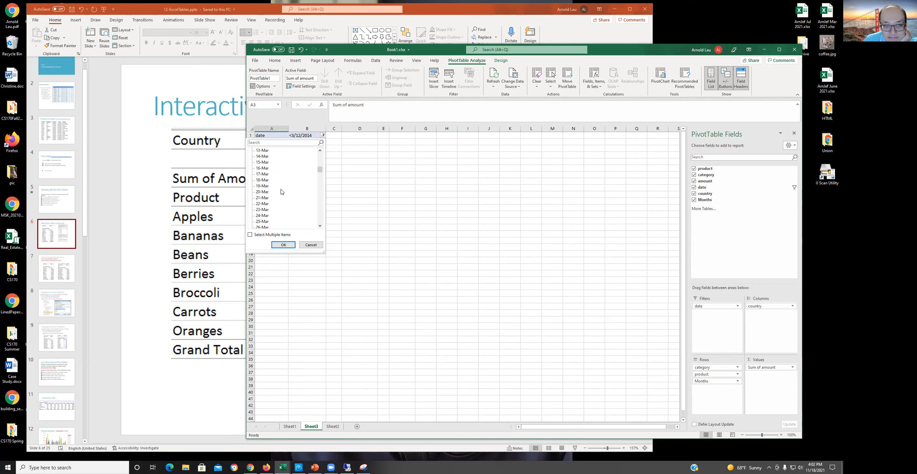
{"action": "scroll", "coordinate": [281, 193], "scroll_direction": "up", "scroll_amount": 11}
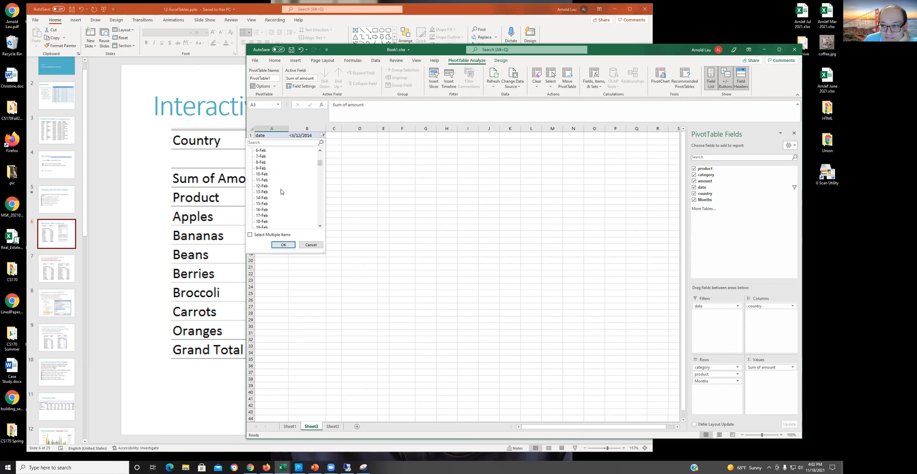
{"action": "scroll", "coordinate": [284, 190], "scroll_direction": "down", "scroll_amount": 2}
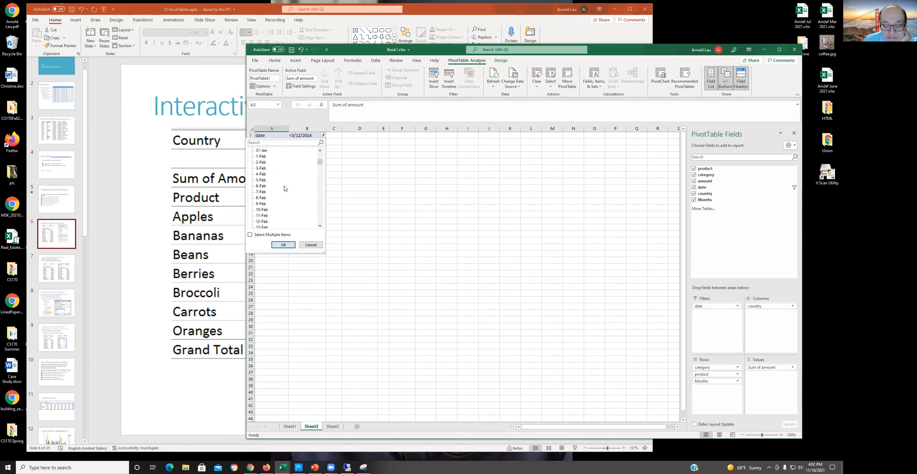
{"action": "scroll", "coordinate": [285, 188], "scroll_direction": "down", "scroll_amount": 2}
{"action": "scroll", "coordinate": [285, 188], "scroll_direction": "down", "scroll_amount": 4}
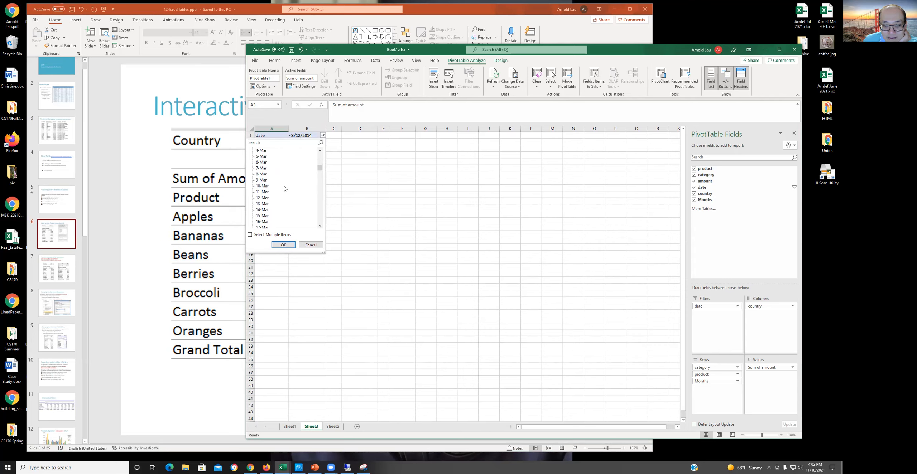
{"action": "left_click", "coordinate": [332, 427]}
{"action": "left_click", "coordinate": [333, 427]}
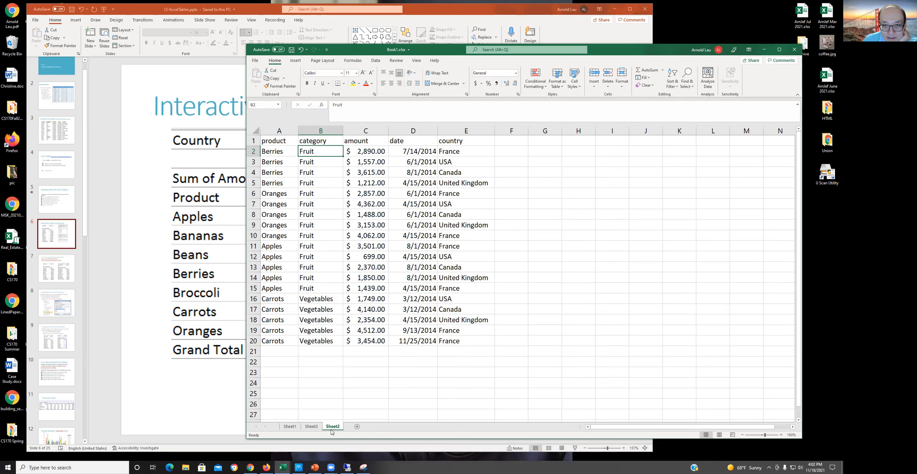
{"action": "left_click", "coordinate": [312, 427]}
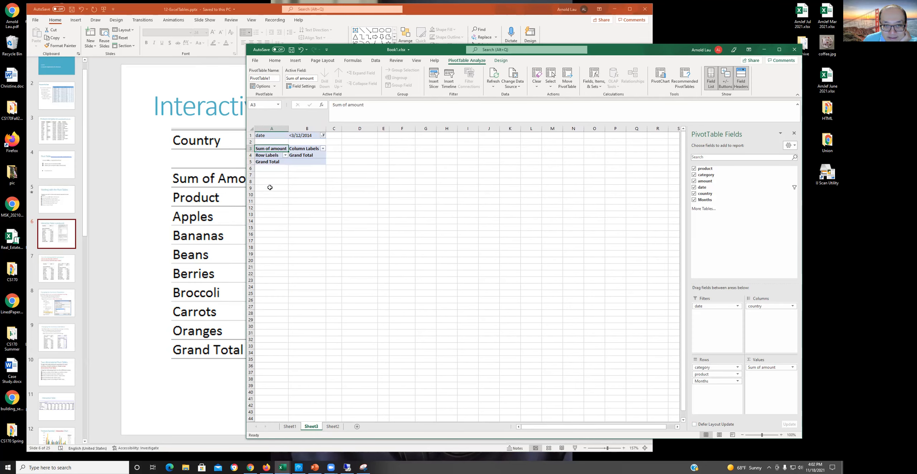
Set the PivotTable's date filter to 15-Apr
{"action": "left_click", "coordinate": [323, 135]}
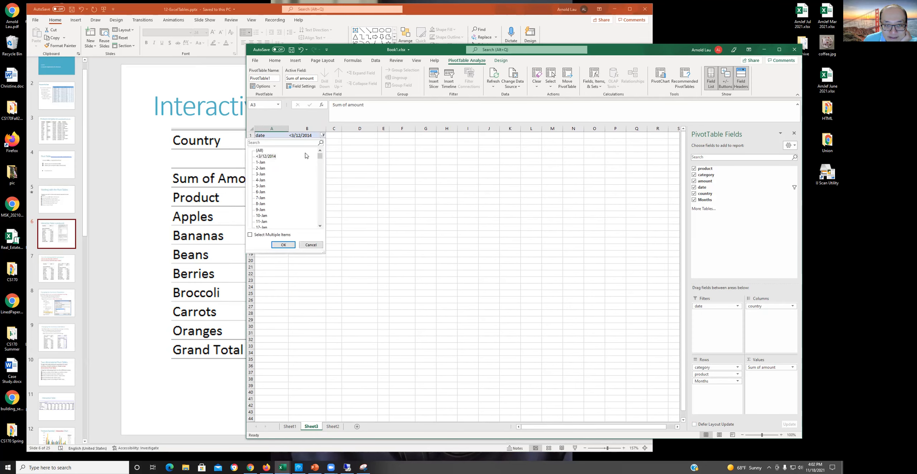
{"action": "scroll", "coordinate": [279, 183], "scroll_direction": "down", "scroll_amount": 14}
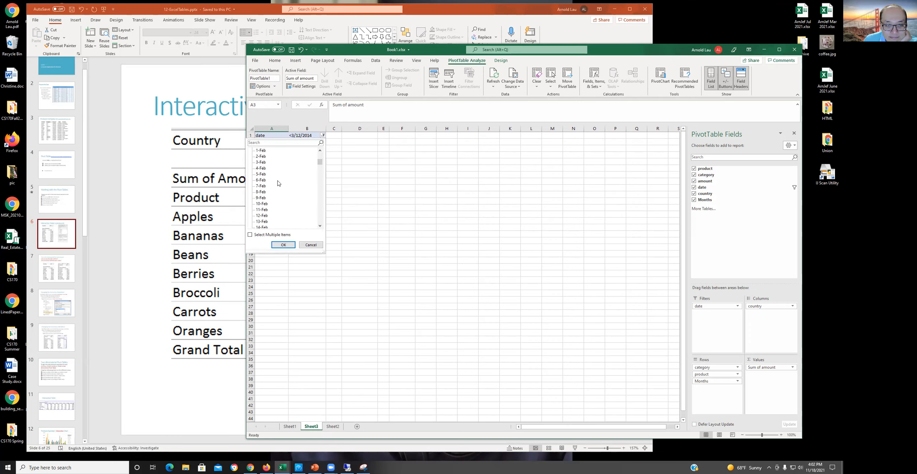
{"action": "scroll", "coordinate": [279, 184], "scroll_direction": "down", "scroll_amount": 10}
{"action": "scroll", "coordinate": [279, 183], "scroll_direction": "down", "scroll_amount": 8}
{"action": "left_click", "coordinate": [284, 245]}
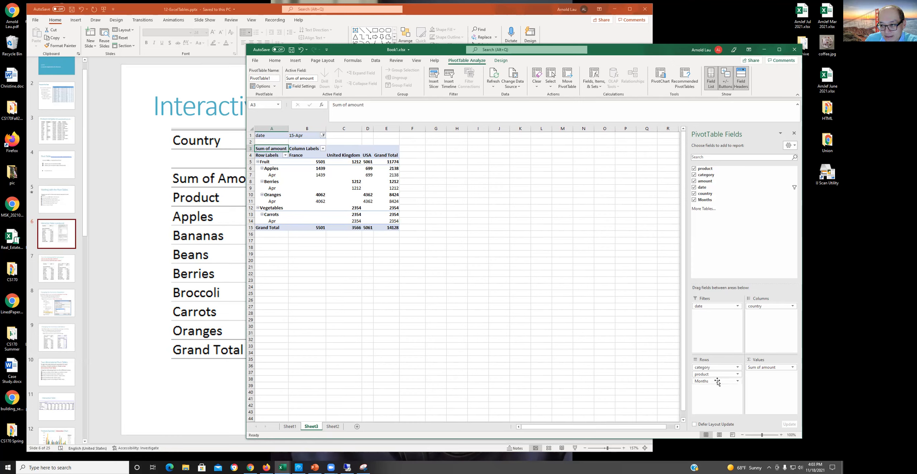
Remove the Months field from the PivotTable's rows and widen columns C to E
{"action": "left_click", "coordinate": [737, 382]}
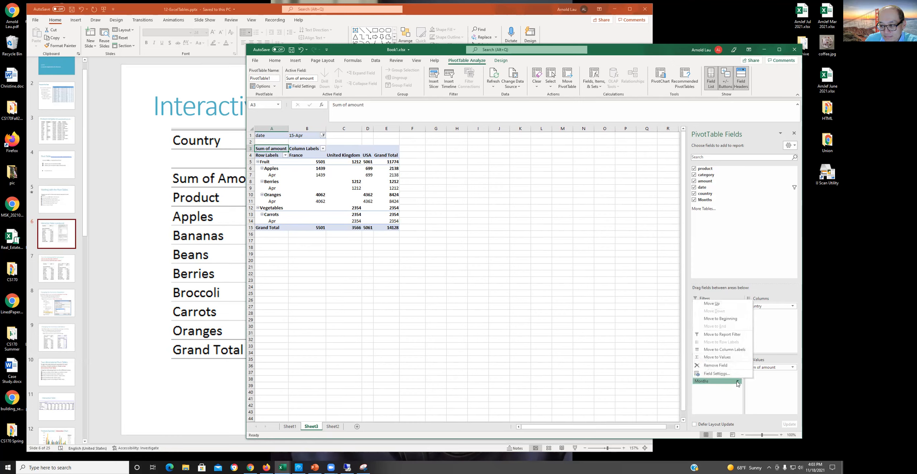
{"action": "left_click", "coordinate": [716, 365]}
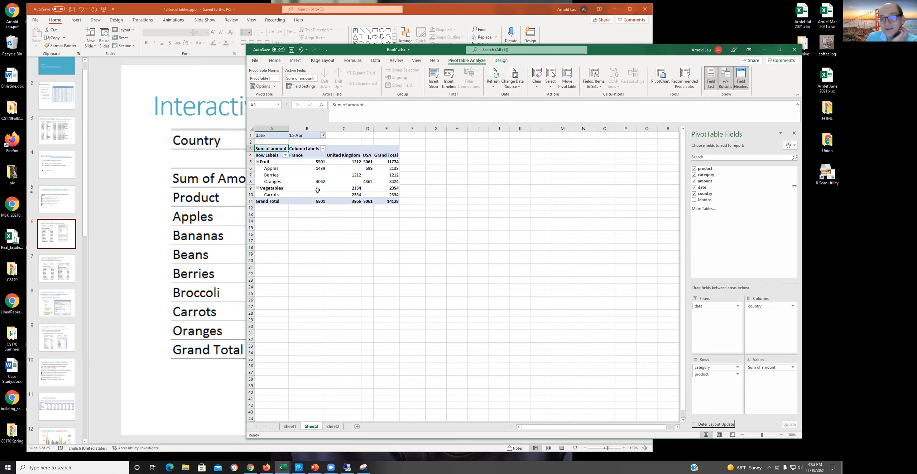
{"action": "mouse_move", "coordinate": [313, 194]}
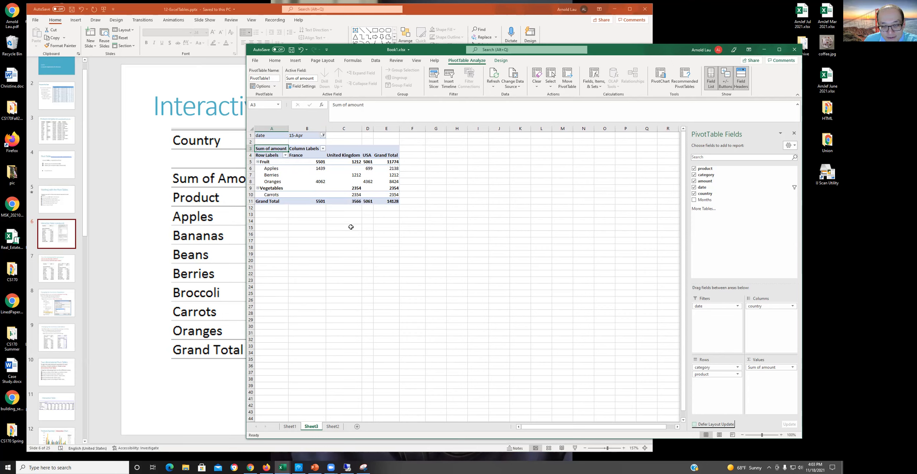
{"action": "left_click_drag", "start_coordinate": [374, 127], "coordinate": [429, 127]}
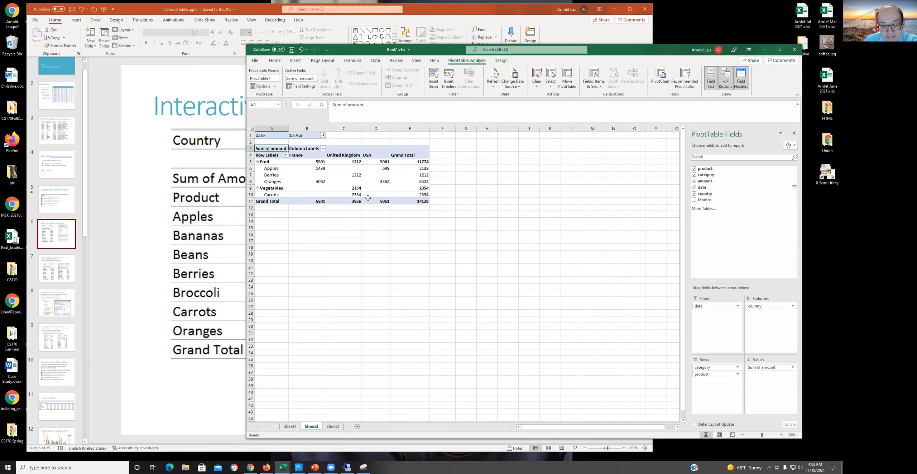
{"action": "mouse_move", "coordinate": [368, 198]}
{"action": "left_click_drag", "start_coordinate": [362, 129], "coordinate": [373, 128]}
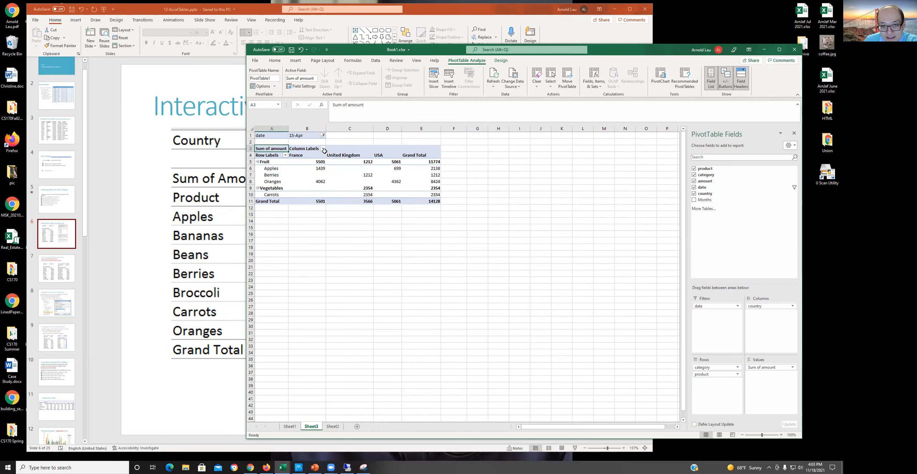
Center the PivotTable's column headings in B4:E4 and its amounts in B5:E11
{"action": "left_click", "coordinate": [306, 156]}
{"action": "left_click_drag", "start_coordinate": [306, 156], "coordinate": [421, 155]}
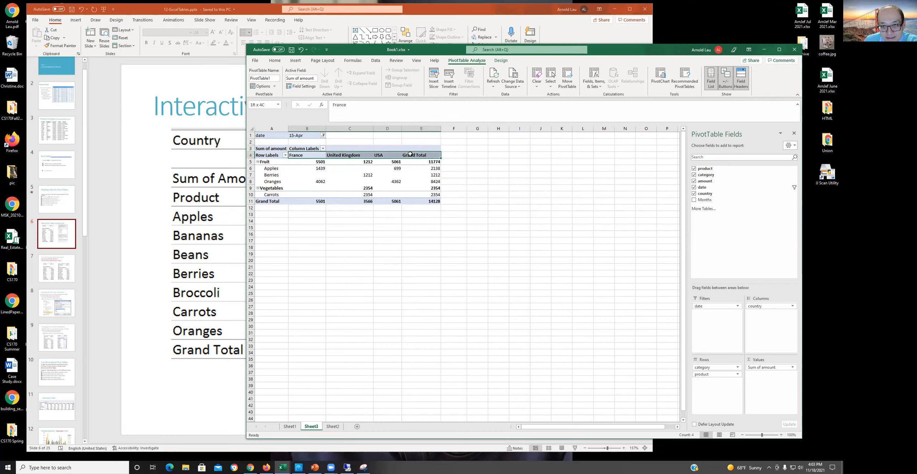
{"action": "left_click", "coordinate": [275, 61]}
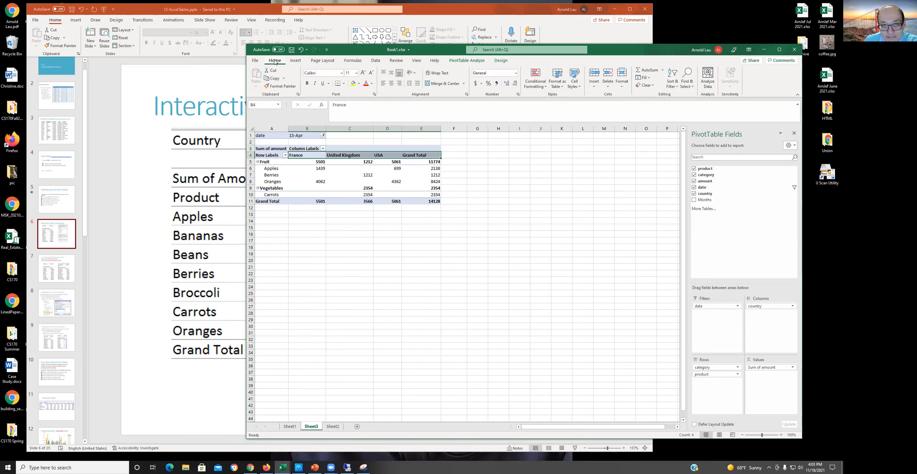
{"action": "left_click", "coordinate": [391, 84]}
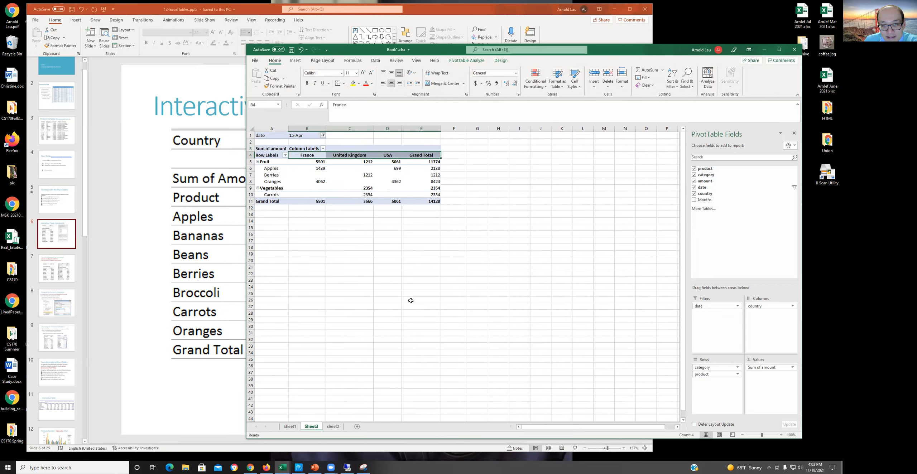
{"action": "left_click", "coordinate": [417, 319]}
{"action": "left_click_drag", "start_coordinate": [320, 162], "coordinate": [423, 203]}
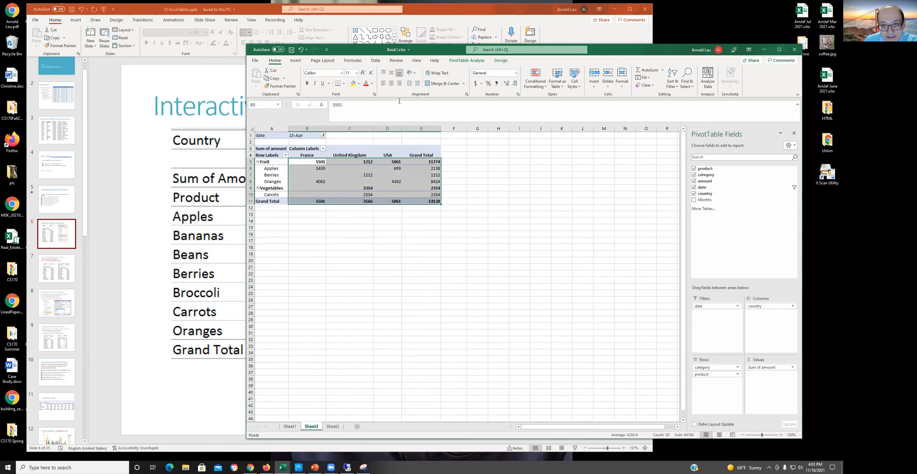
{"action": "left_click", "coordinate": [391, 83]}
{"action": "left_click", "coordinate": [398, 287]}
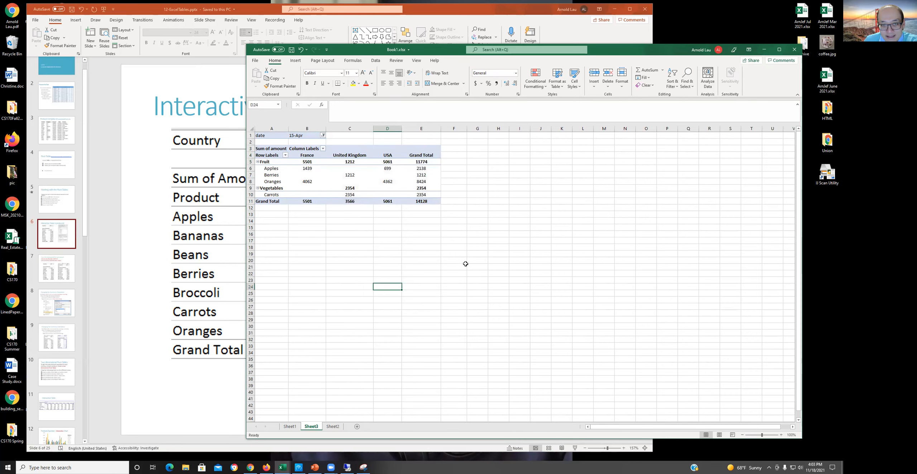
Examine the PivotTable's Oranges amounts for 15-Apr and view the source produce data on Sheet2
{"action": "left_click", "coordinate": [391, 181]}
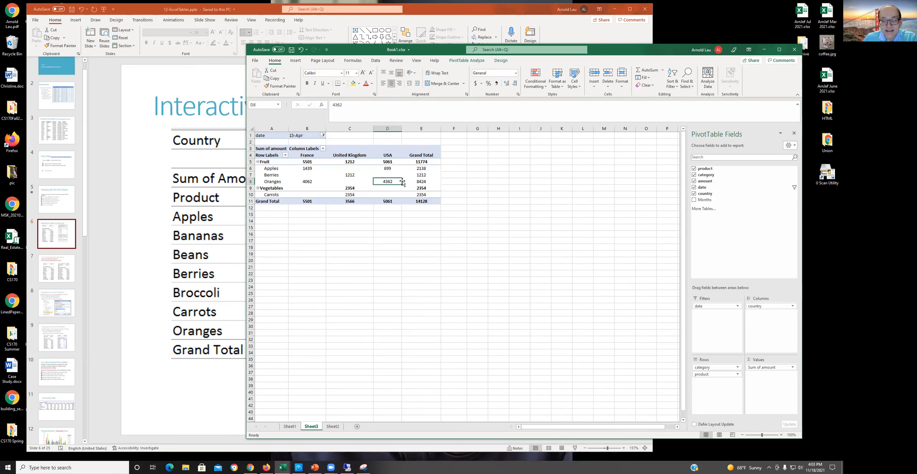
{"action": "scroll", "coordinate": [389, 279], "scroll_direction": "down", "scroll_amount": 2}
{"action": "left_click", "coordinate": [389, 279]}
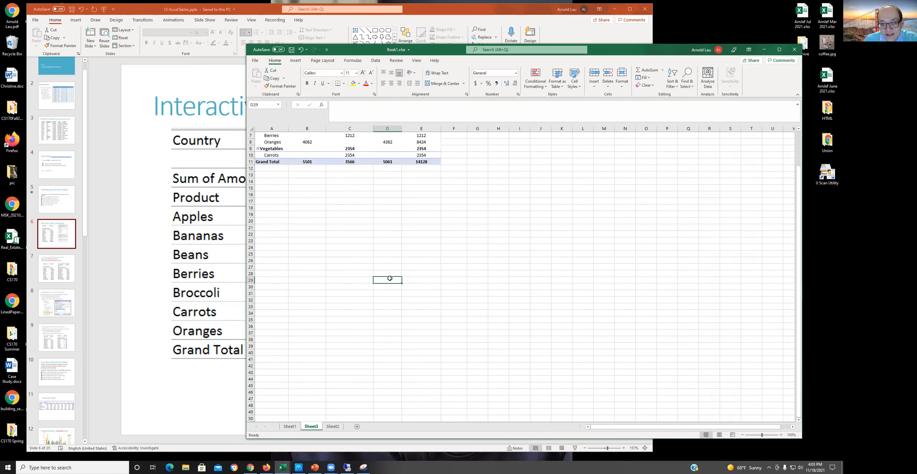
{"action": "scroll", "coordinate": [393, 270], "scroll_direction": "up", "scroll_amount": 2}
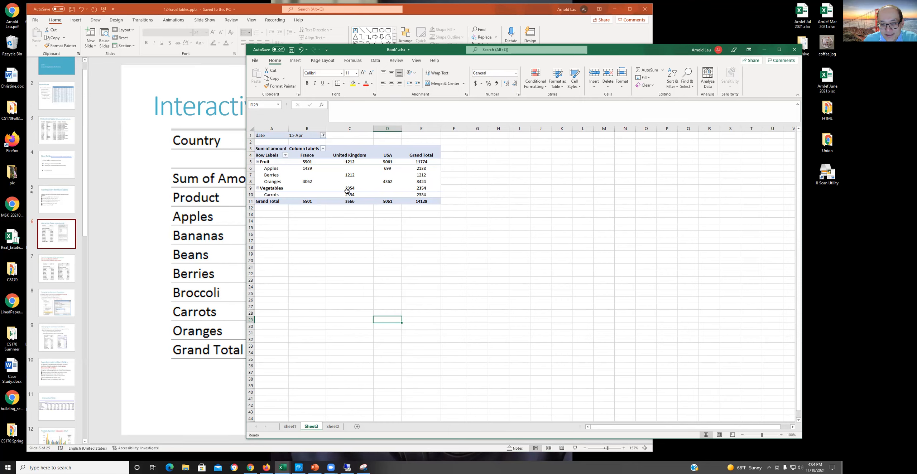
{"action": "left_click", "coordinate": [303, 182]}
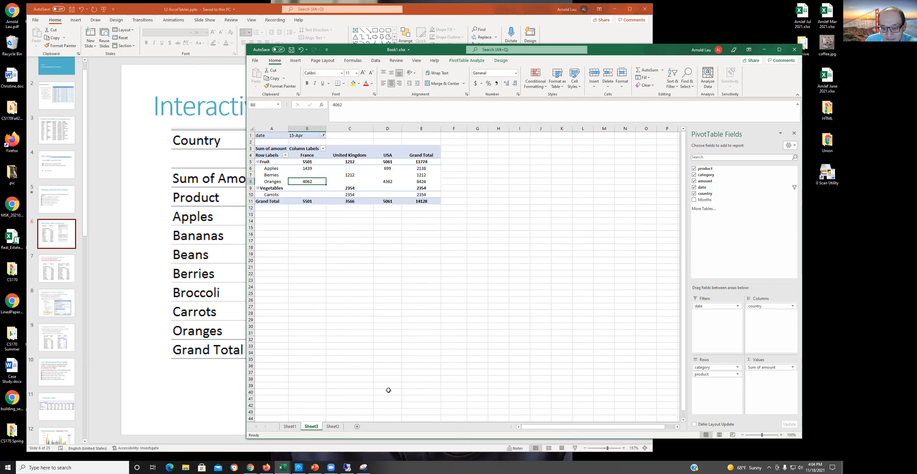
{"action": "left_click", "coordinate": [333, 426]}
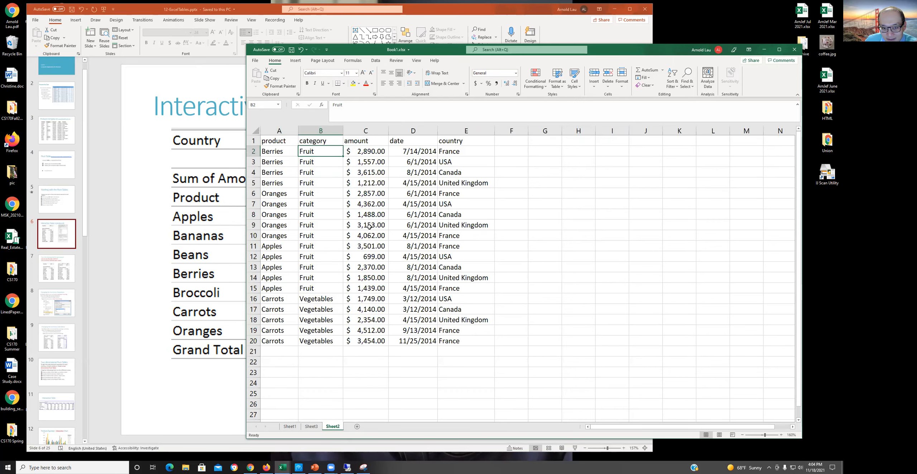
Return to the PivotTable on Sheet3 and examine its date filter choices and the Apples amount for France
{"action": "left_click", "coordinate": [311, 427]}
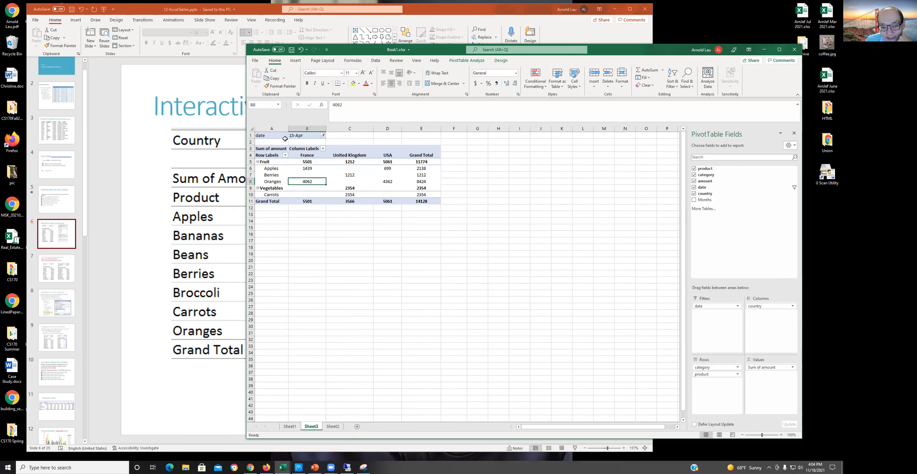
{"action": "left_click", "coordinate": [323, 136]}
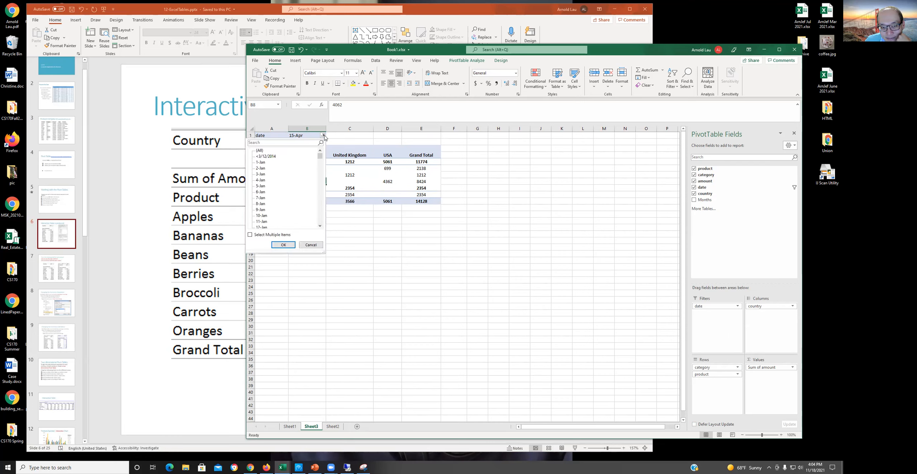
{"action": "left_click", "coordinate": [323, 136]}
{"action": "left_click", "coordinate": [348, 138]}
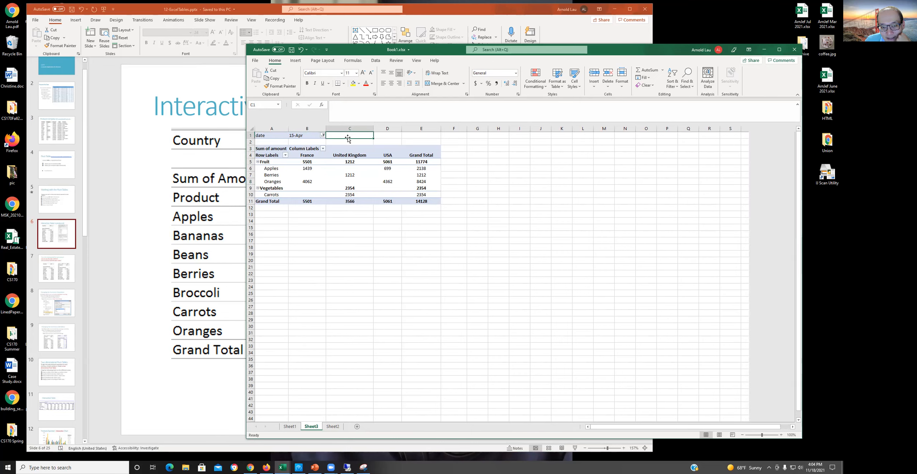
{"action": "left_click", "coordinate": [318, 135]}
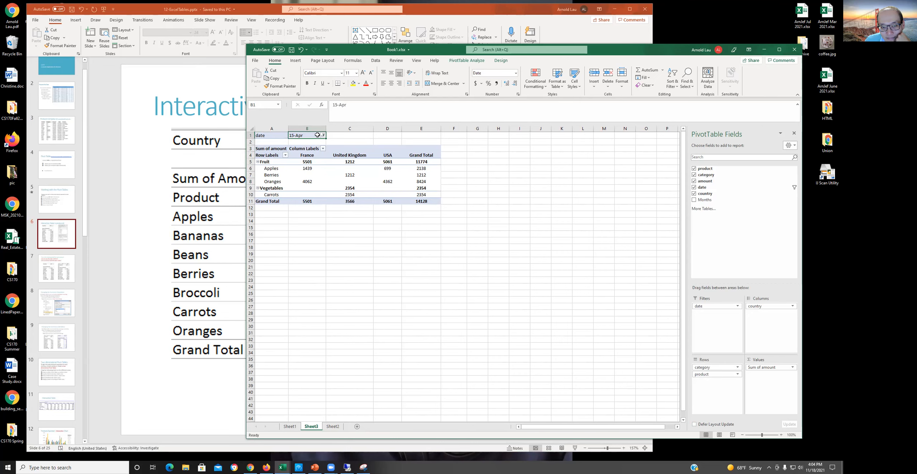
{"action": "left_click", "coordinate": [309, 169]}
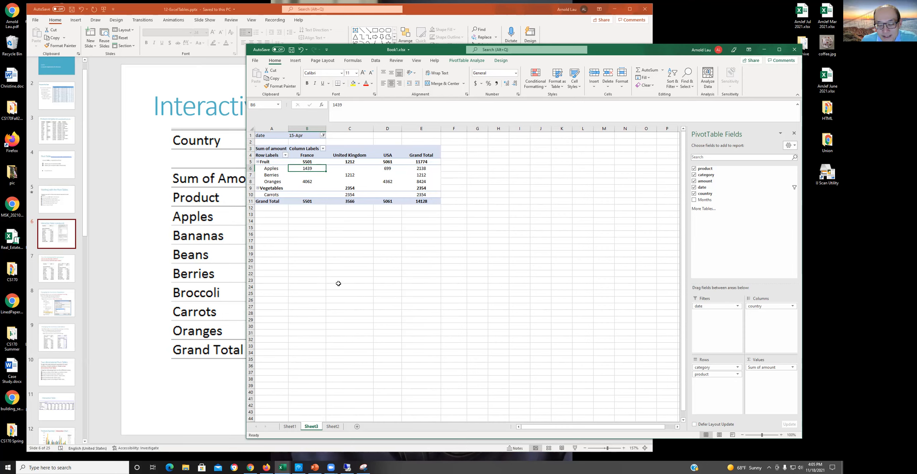
Set the PivotTable's date filter to (All) and select the Oranges amount for Canada
{"action": "left_click", "coordinate": [323, 136]}
{"action": "left_click", "coordinate": [260, 150]}
{"action": "left_click", "coordinate": [283, 245]}
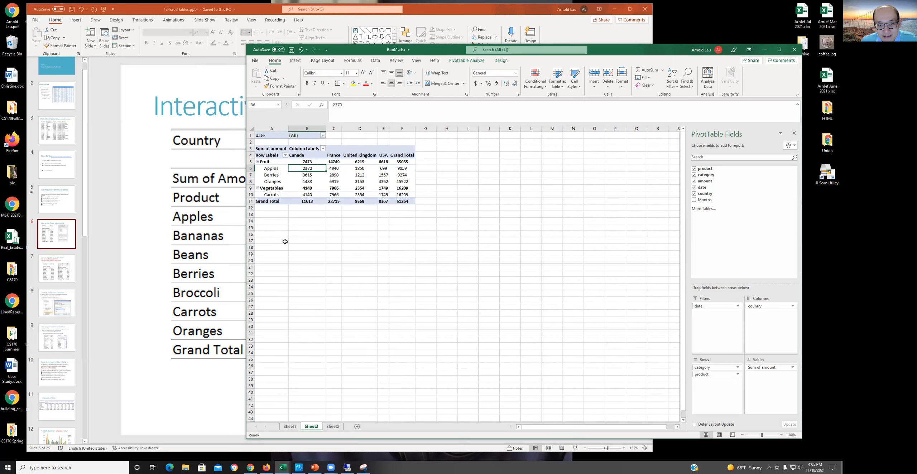
{"action": "left_click", "coordinate": [344, 239]}
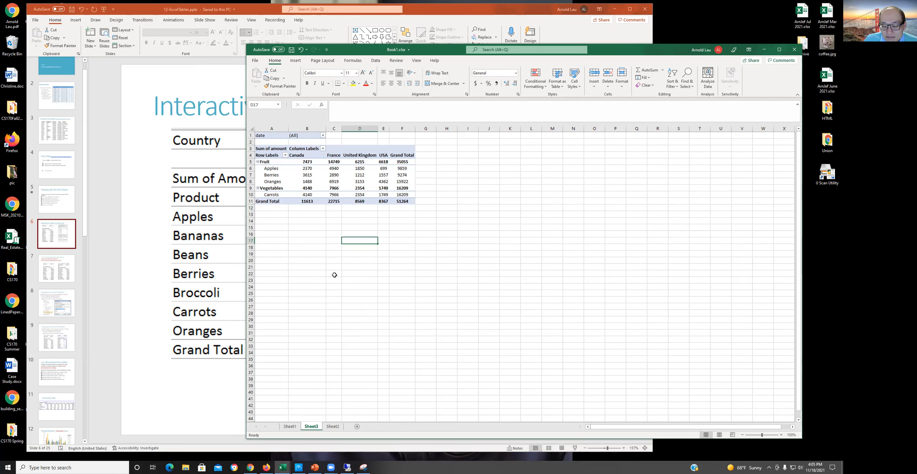
{"action": "left_click", "coordinate": [314, 182]}
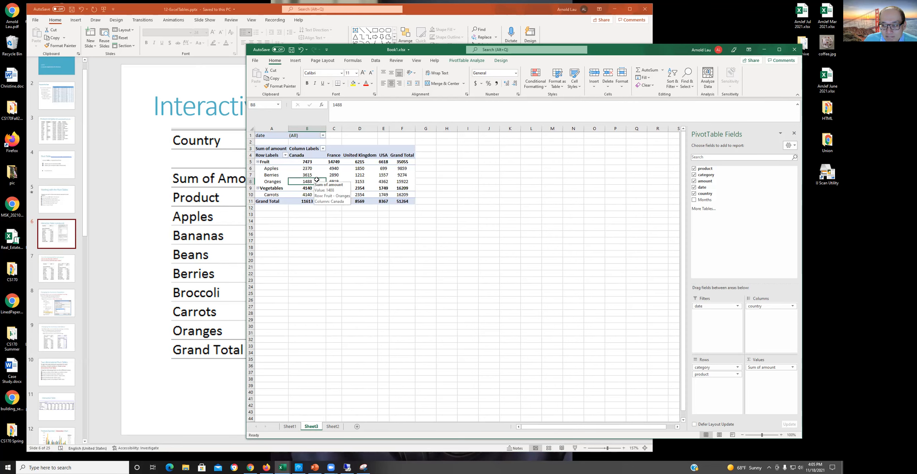